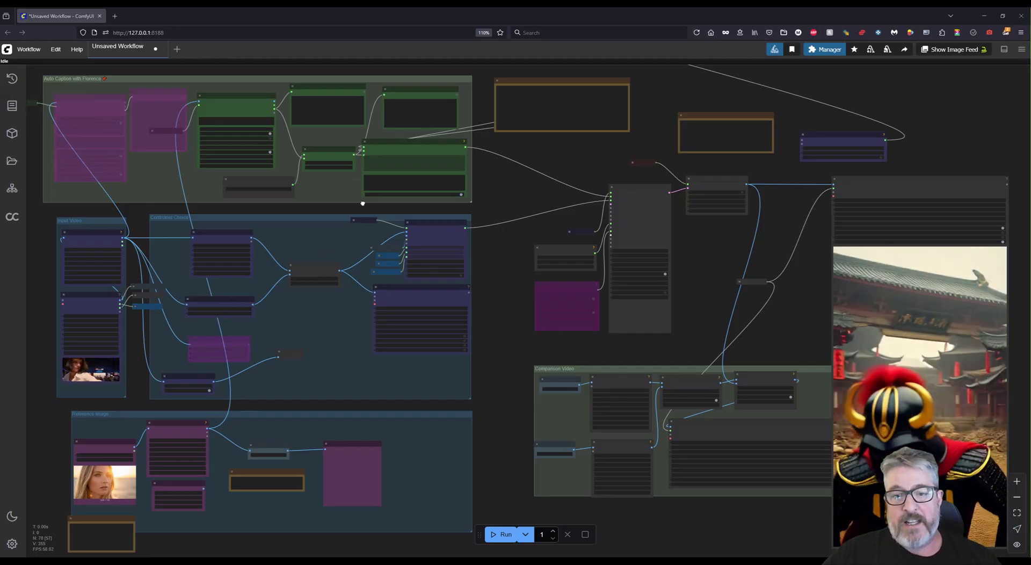
Step: Examine the Models group, covering the WanVideo Model Loader, the VACE Model Select node and the BlockSwap node's vace_blocks_to_swap setting
{"action": "left_click_drag", "start_coordinate": [340, 71], "coordinate": [476, 450]}
{"action": "scroll", "coordinate": [472, 408], "scroll_direction": "up", "scroll_amount": 3}
{"action": "scroll", "coordinate": [472, 408], "scroll_direction": "up", "scroll_amount": 2}
{"action": "left_click_drag", "start_coordinate": [618, 327], "coordinate": [713, 369]}
{"action": "scroll", "coordinate": [700, 324], "scroll_direction": "up", "scroll_amount": 2}
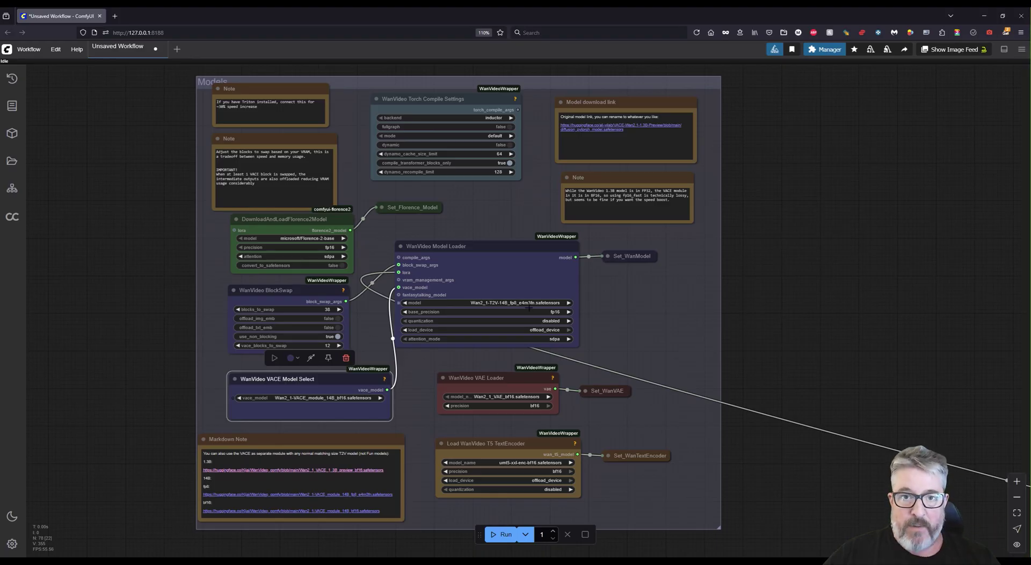
{"action": "scroll", "coordinate": [508, 299], "scroll_direction": "up", "scroll_amount": 2}
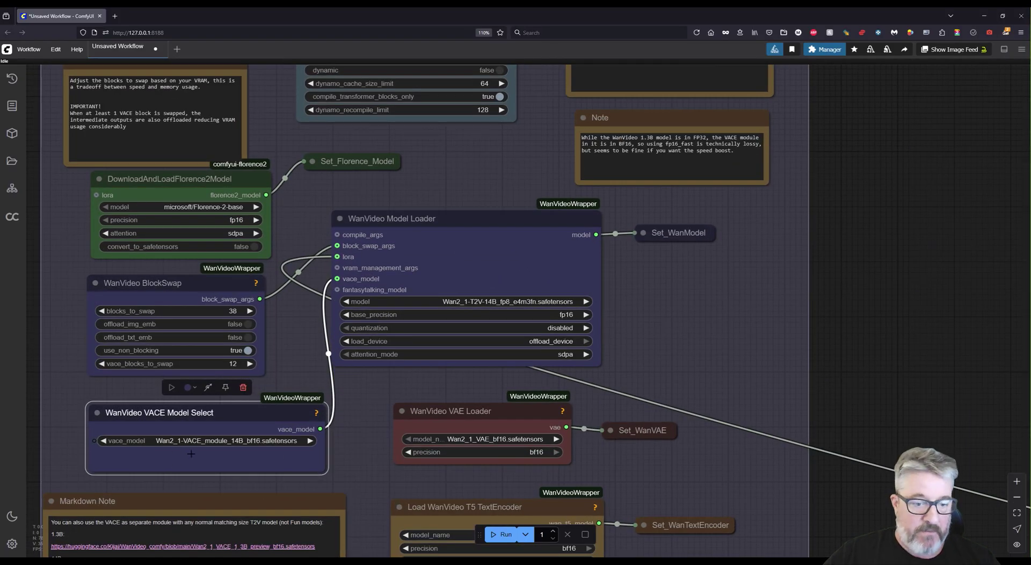
{"action": "left_click", "coordinate": [533, 363]}
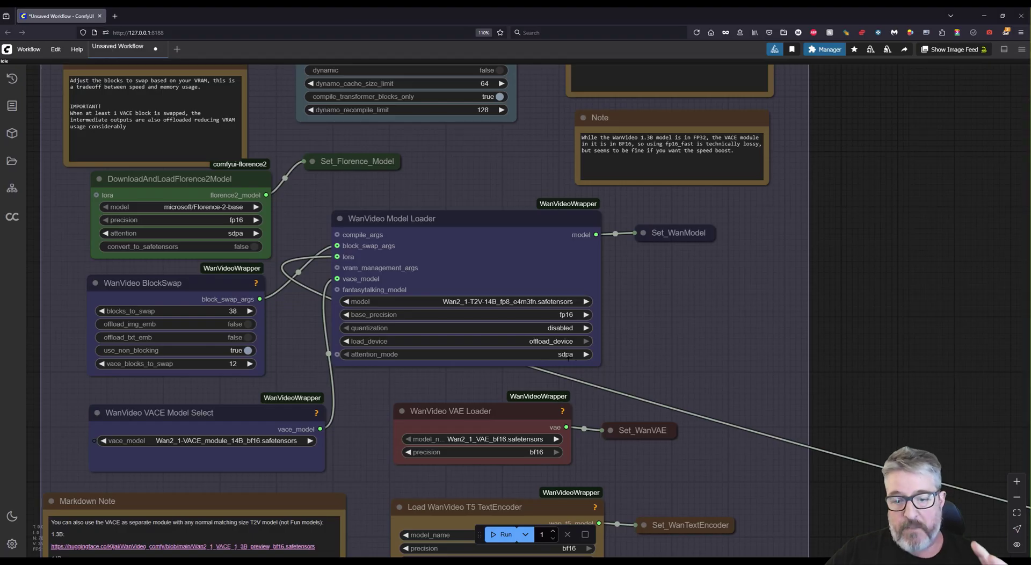
{"action": "left_click", "coordinate": [568, 355]}
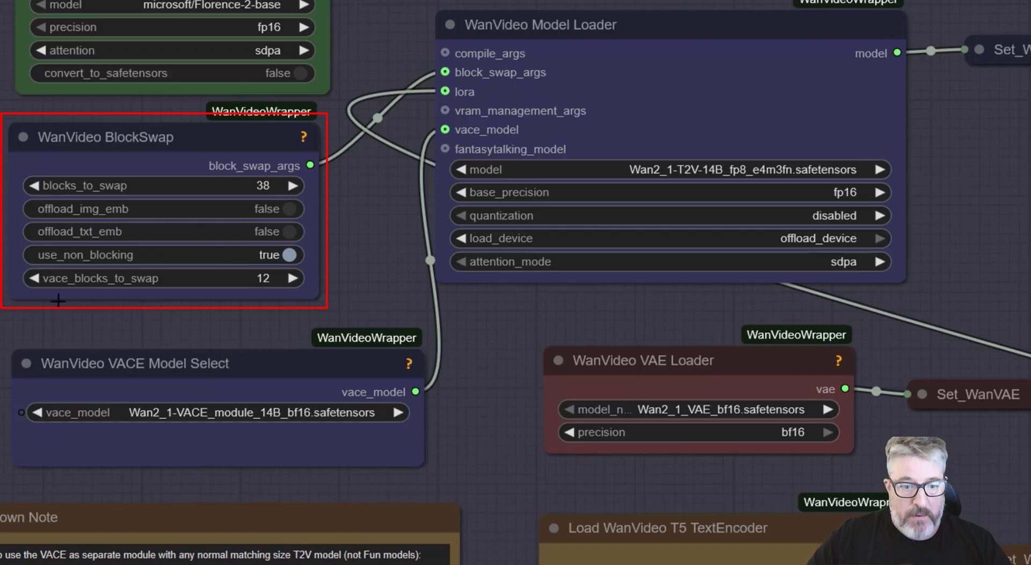
{"action": "mouse_move", "coordinate": [238, 283]}
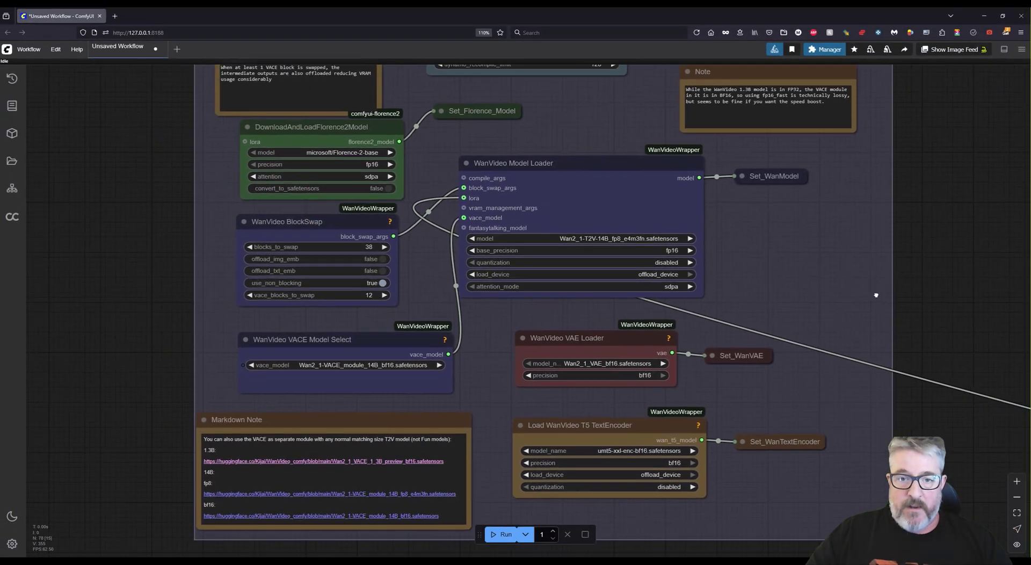
Step: Check which models are available in the Load WanVideo T5 TextEncoder node, leaving its selection unchanged
{"action": "left_click_drag", "start_coordinate": [979, 309], "coordinate": [989, 317]}
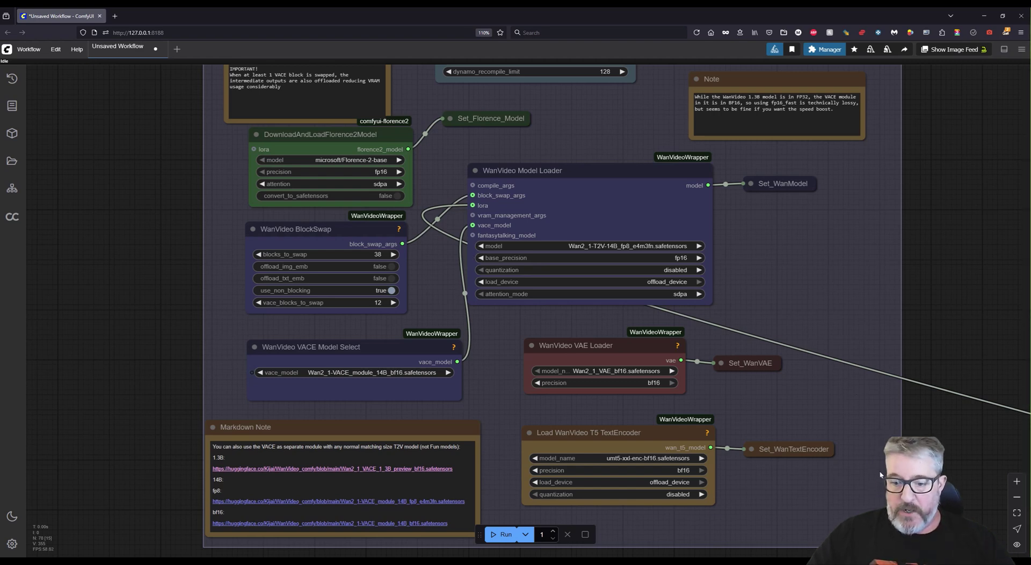
{"action": "left_click_drag", "start_coordinate": [823, 394], "coordinate": [757, 257]}
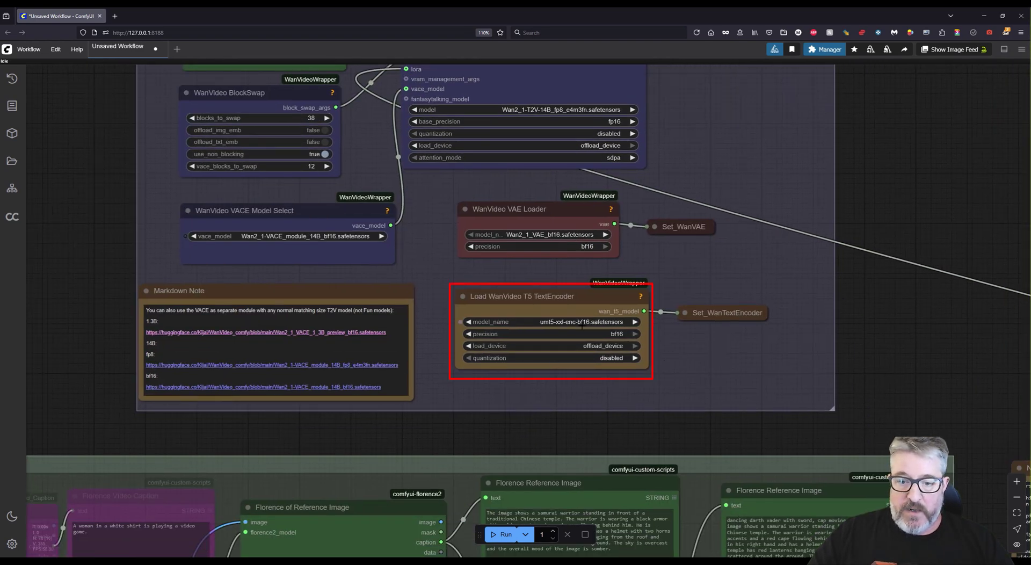
{"action": "left_click", "coordinate": [582, 323]}
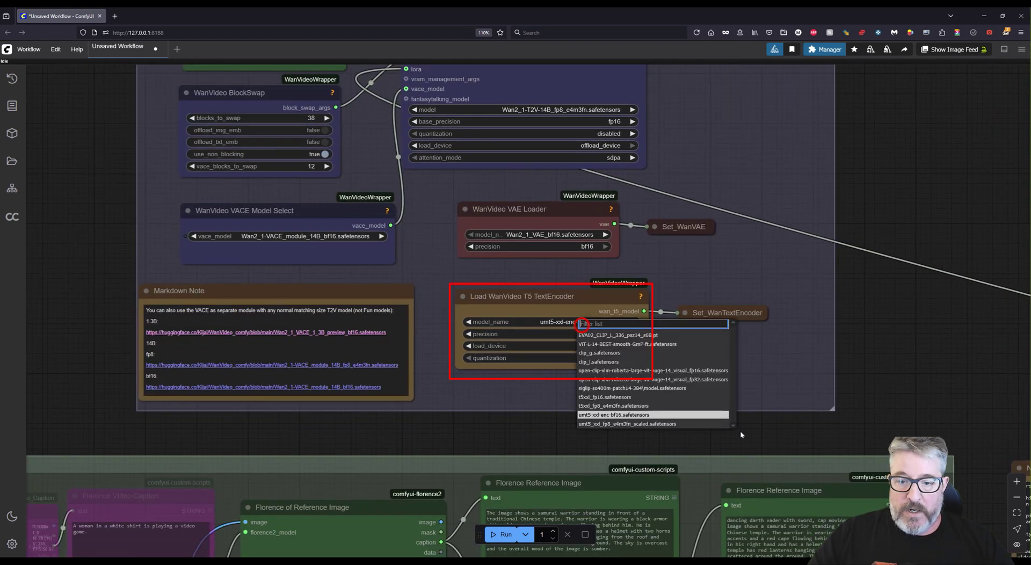
{"action": "left_click", "coordinate": [600, 443]}
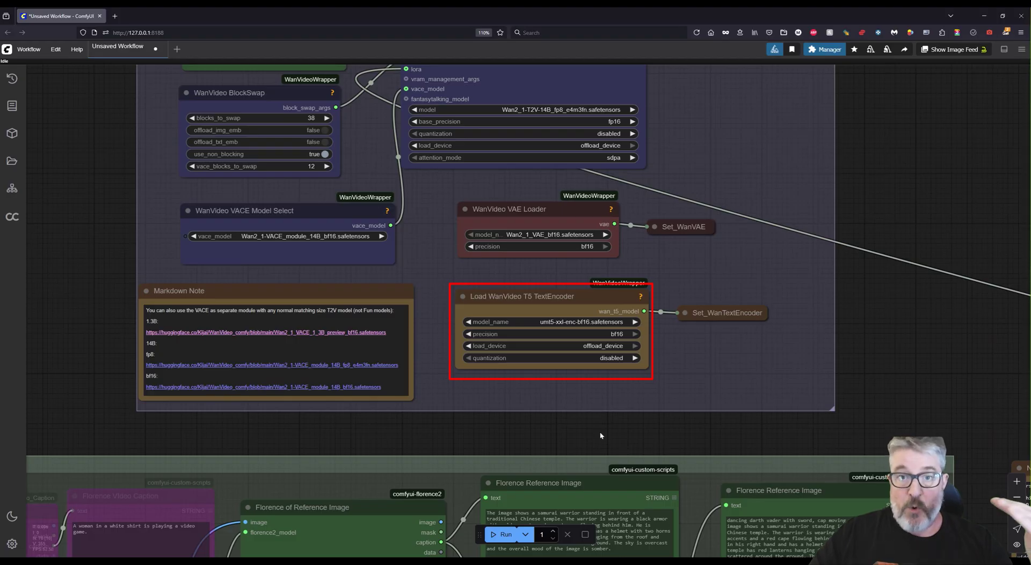
Step: Review the model, precision and quantization settings in the WanVideo Model Loader and the neighbouring Florence model node
{"action": "left_click_drag", "start_coordinate": [648, 239], "coordinate": [640, 412]}
{"action": "scroll", "coordinate": [649, 359], "scroll_direction": "up", "scroll_amount": 5}
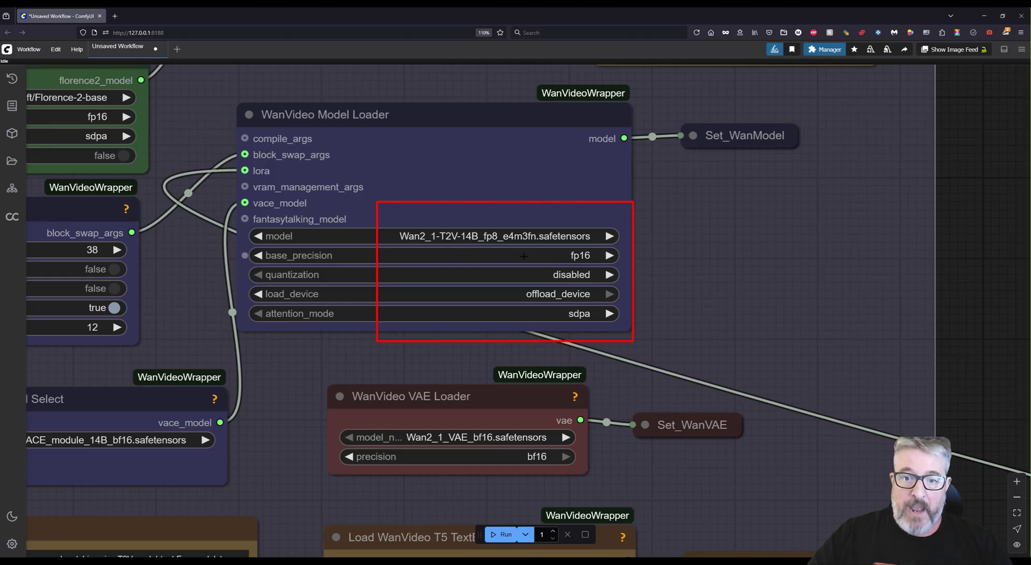
{"action": "left_click", "coordinate": [560, 277]}
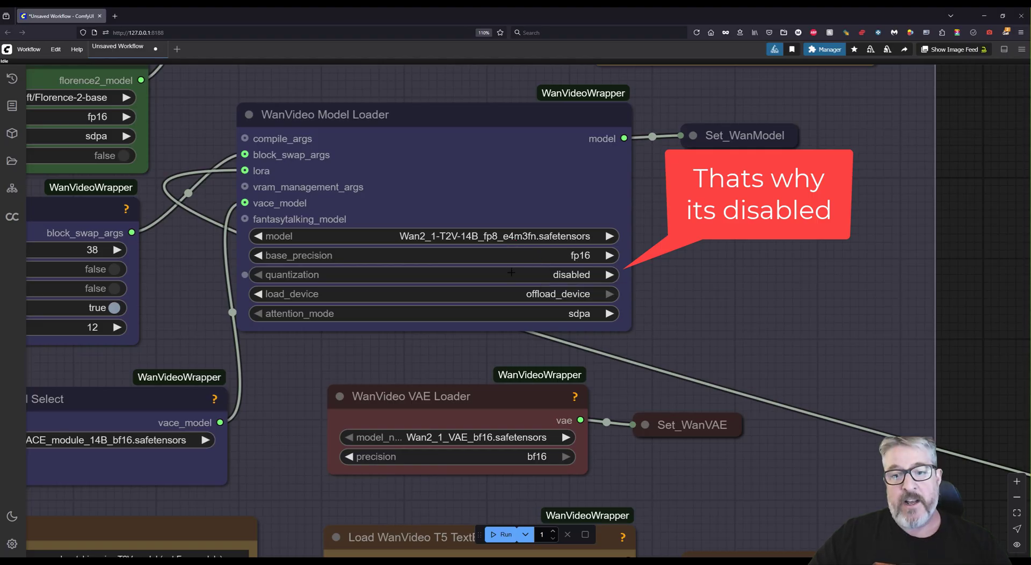
{"action": "left_click_drag", "start_coordinate": [500, 333], "coordinate": [585, 376]}
{"action": "scroll", "coordinate": [730, 236], "scroll_direction": "down", "scroll_amount": 2}
{"action": "scroll", "coordinate": [573, 294], "scroll_direction": "down", "scroll_amount": 1}
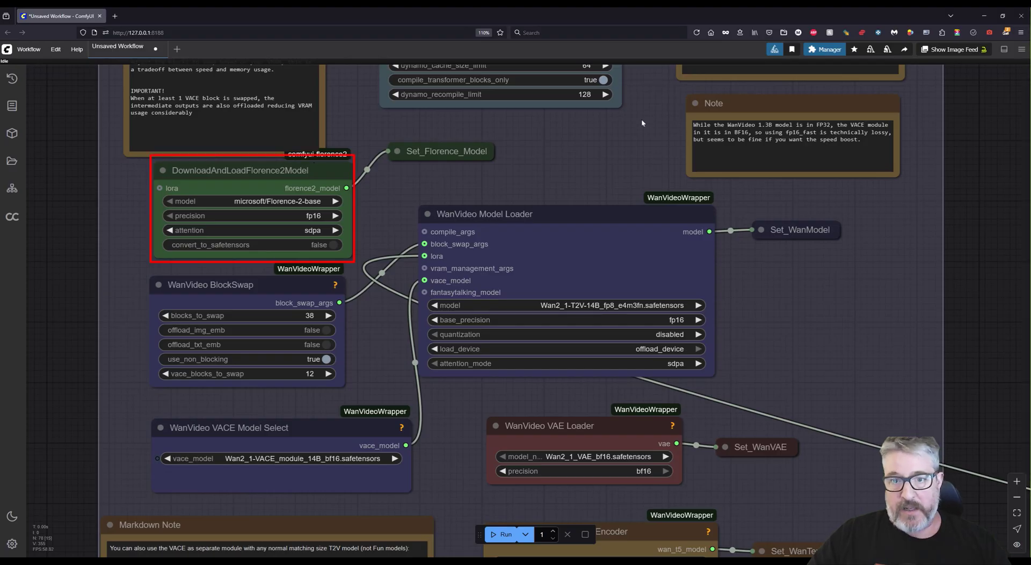
Step: Follow the Model Loader's lora connection to the WanVideo Lora Select node and inspect its lora and strength settings
{"action": "mouse_move", "coordinate": [641, 124]}
{"action": "left_mouse_down"}
{"action": "mouse_move", "coordinate": [596, 269]}
{"action": "mouse_move", "coordinate": [588, 27]}
{"action": "left_mouse_up"}
{"action": "left_click_drag", "start_coordinate": [672, 198], "coordinate": [727, 50]}
{"action": "left_click_drag", "start_coordinate": [683, 148], "coordinate": [519, 190]}
{"action": "scroll", "coordinate": [542, 193], "scroll_direction": "down", "scroll_amount": 3}
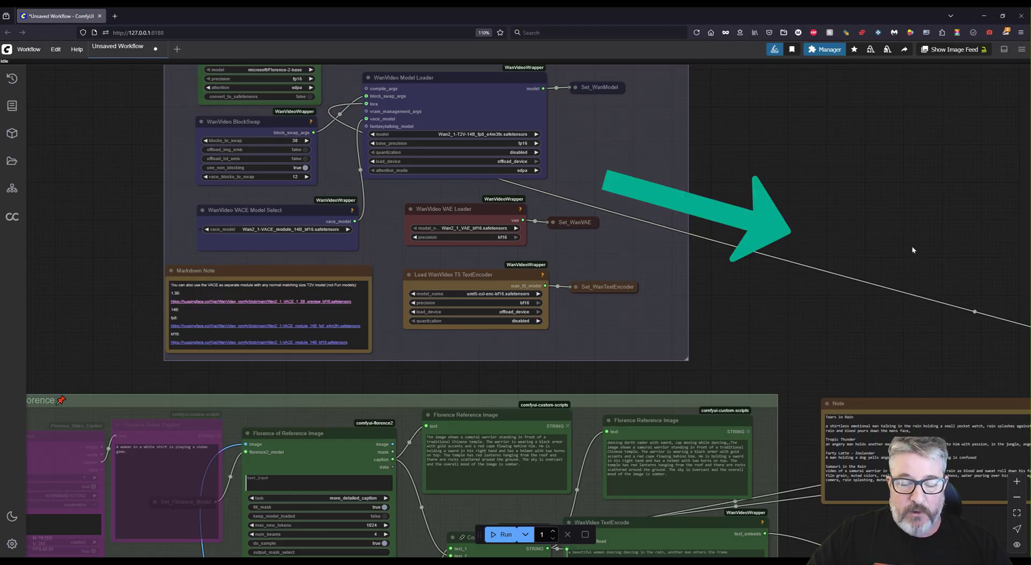
{"action": "left_click_drag", "start_coordinate": [720, 218], "coordinate": [427, 141]}
{"action": "left_click_drag", "start_coordinate": [965, 207], "coordinate": [443, 138]}
{"action": "left_click_drag", "start_coordinate": [855, 170], "coordinate": [783, 134]}
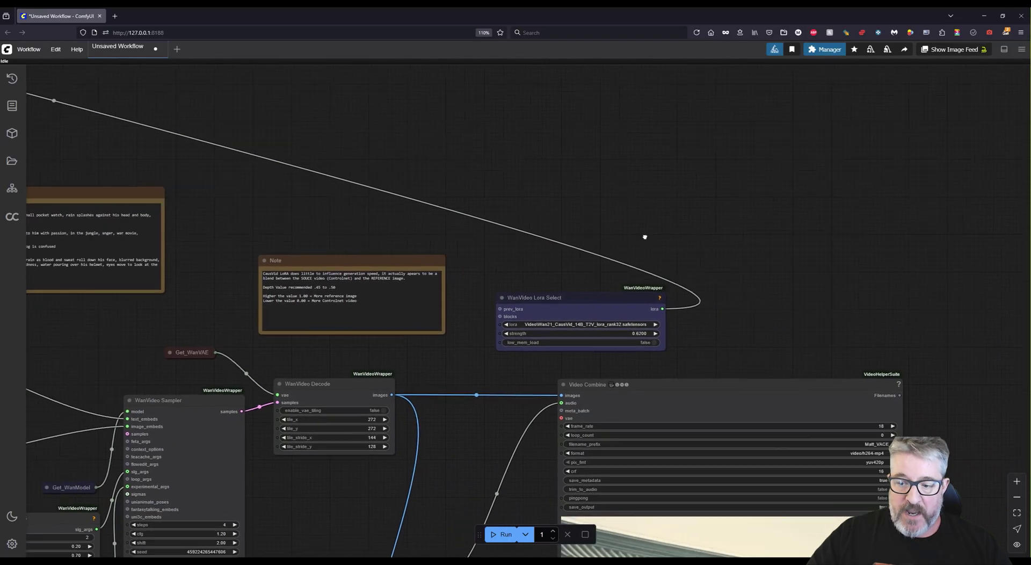
{"action": "left_click_drag", "start_coordinate": [585, 191], "coordinate": [406, 68]}
{"action": "scroll", "coordinate": [569, 257], "scroll_direction": "up", "scroll_amount": 1}
{"action": "left_click_drag", "start_coordinate": [549, 236], "coordinate": [509, 187]}
{"action": "left_click_drag", "start_coordinate": [344, 95], "coordinate": [485, 117]}
{"action": "left_click_drag", "start_coordinate": [651, 159], "coordinate": [653, 170]}
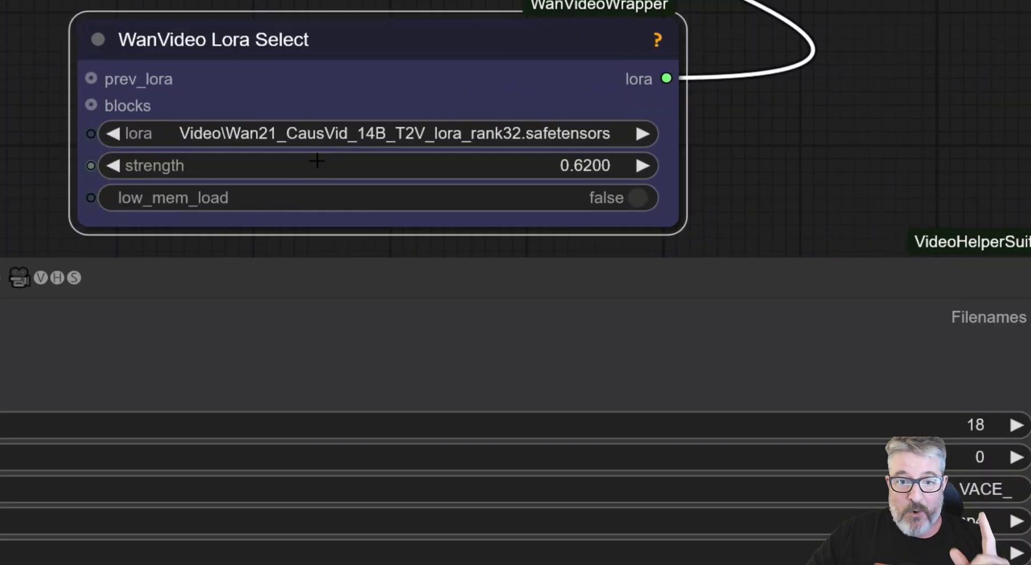
{"action": "mouse_move", "coordinate": [354, 145]}
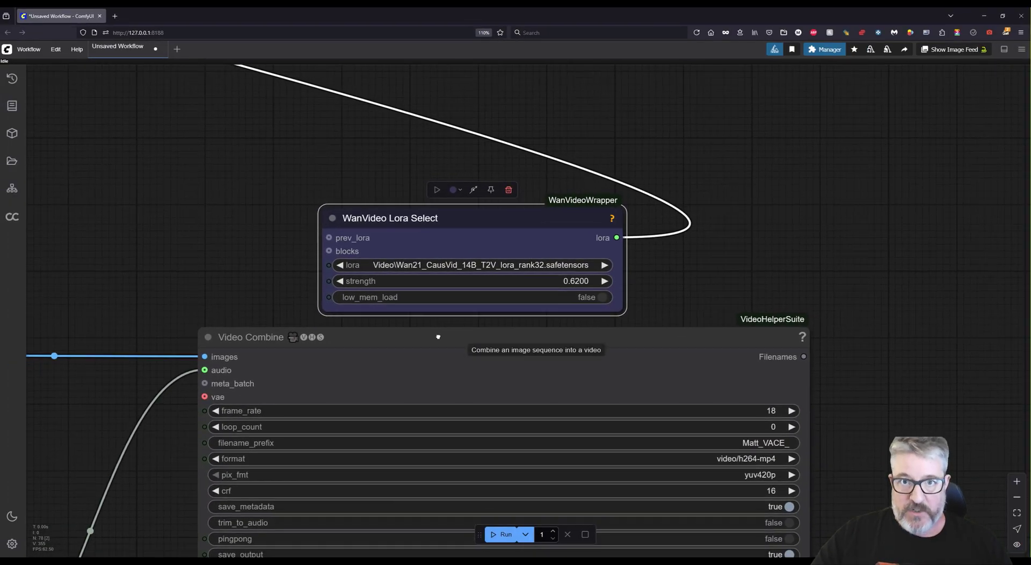
Step: Look over the sampler, decode, VACE Encode and Comparison Video nodes, then return to the WanVideo Lora Select node
{"action": "left_click_drag", "start_coordinate": [439, 337], "coordinate": [1030, 241]}
{"action": "scroll", "coordinate": [540, 398], "scroll_direction": "down", "scroll_amount": 5}
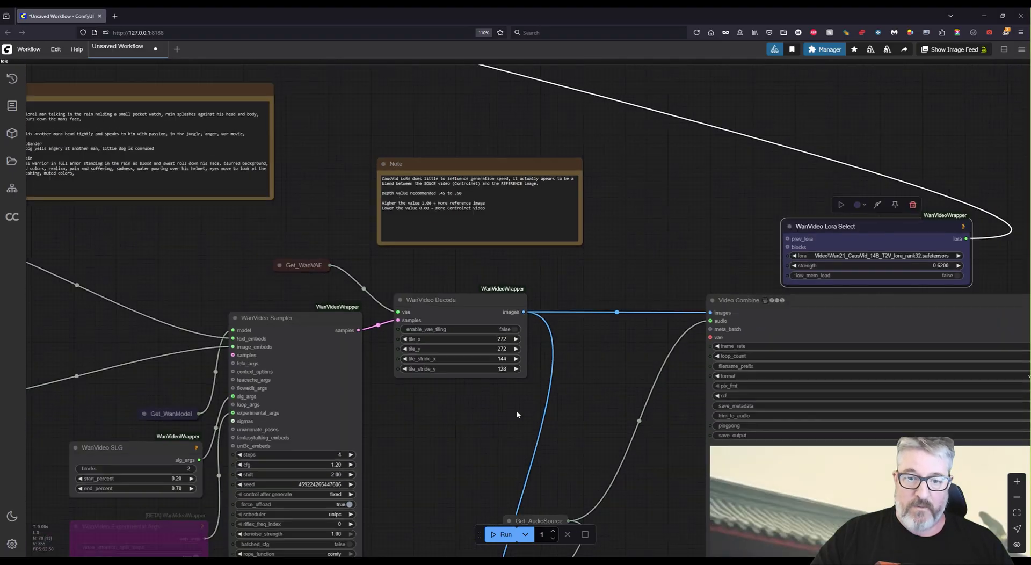
{"action": "left_click_drag", "start_coordinate": [488, 423], "coordinate": [1030, 219]}
{"action": "left_click_drag", "start_coordinate": [468, 287], "coordinate": [837, 177]}
{"action": "left_click_drag", "start_coordinate": [454, 224], "coordinate": [527, 196]}
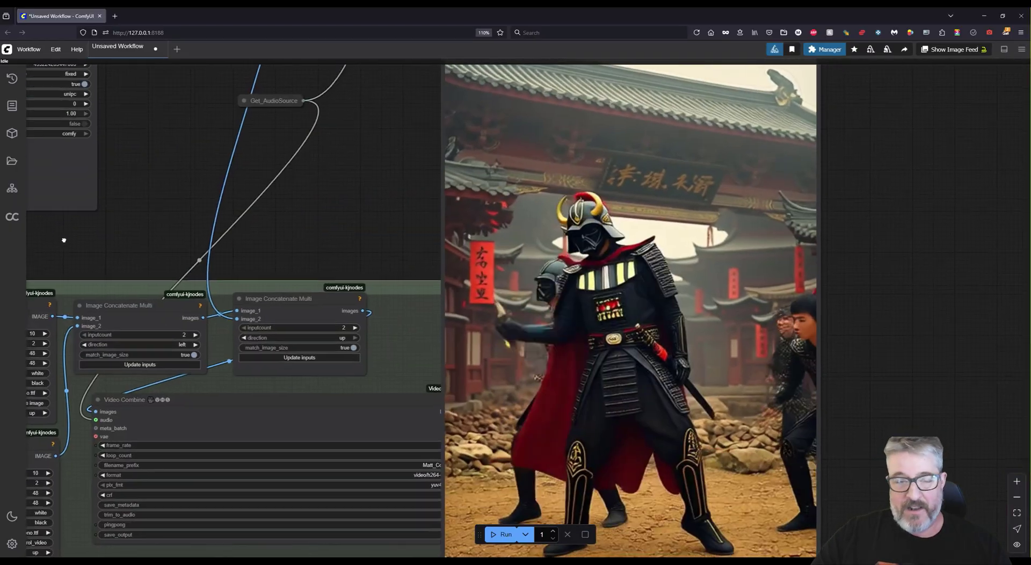
{"action": "left_click_drag", "start_coordinate": [63, 240], "coordinate": [697, 362]}
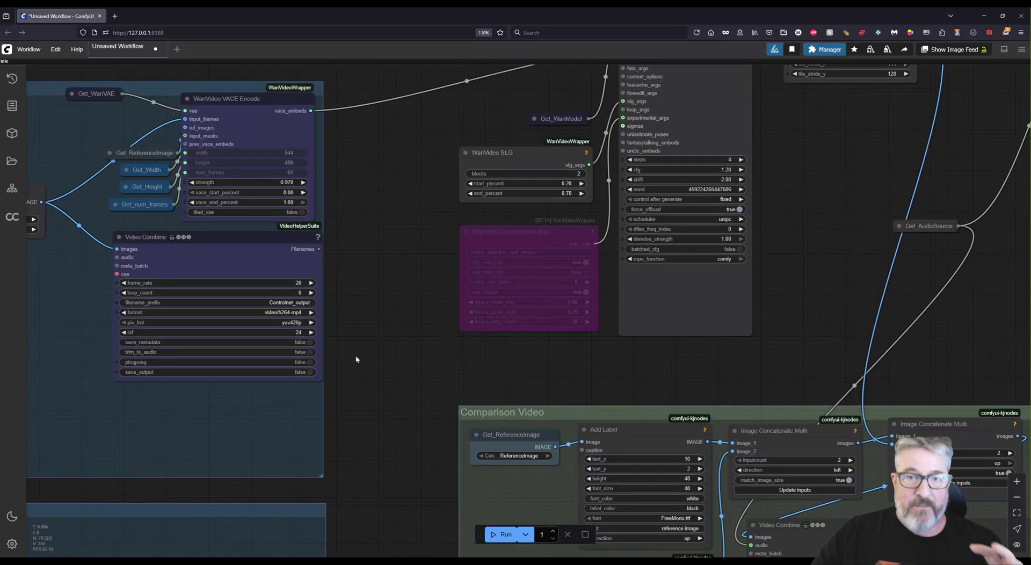
{"action": "left_click_drag", "start_coordinate": [356, 360], "coordinate": [456, 362]}
{"action": "left_click_drag", "start_coordinate": [503, 336], "coordinate": [134, 433]}
{"action": "left_click_drag", "start_coordinate": [359, 313], "coordinate": [118, 437]}
{"action": "left_click_drag", "start_coordinate": [609, 306], "coordinate": [390, 380]}
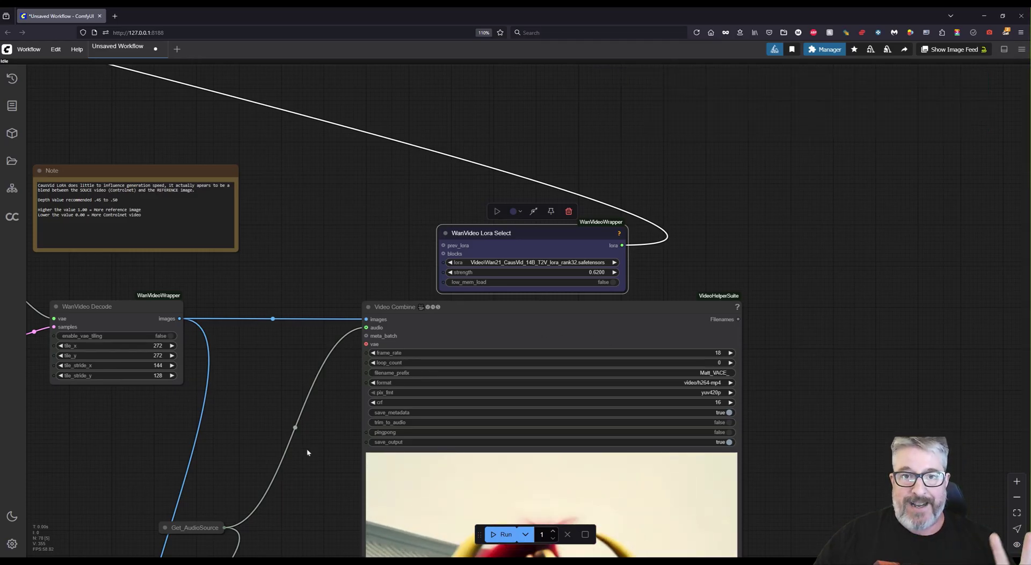
Step: Examine the Input Video, Controlnet Choice and Reference Image groups and how their nodes connect
{"action": "left_click_drag", "start_coordinate": [284, 423], "coordinate": [1030, 248]}
{"action": "left_click_drag", "start_coordinate": [215, 408], "coordinate": [988, 268]}
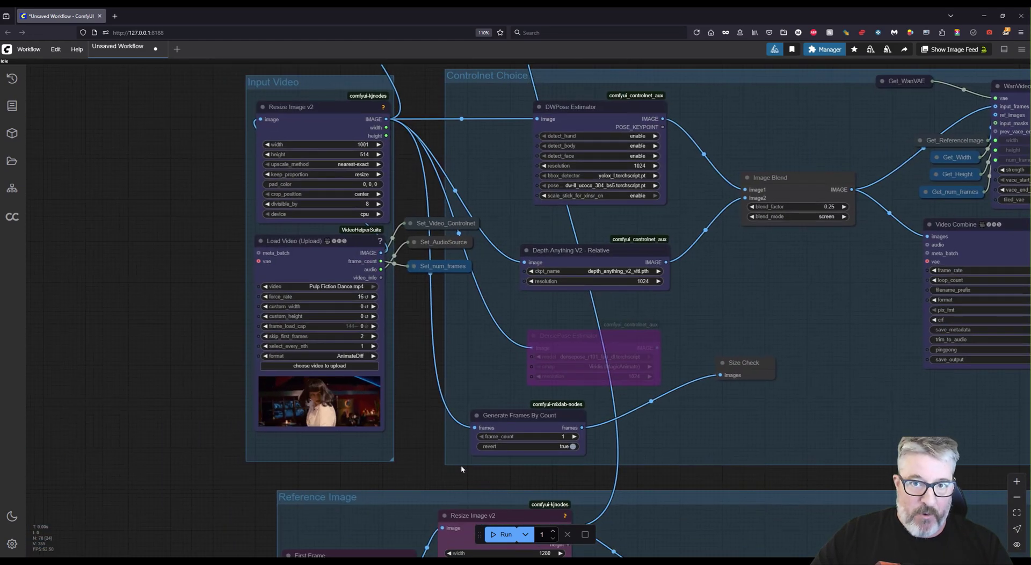
{"action": "left_click_drag", "start_coordinate": [368, 533], "coordinate": [293, 339]}
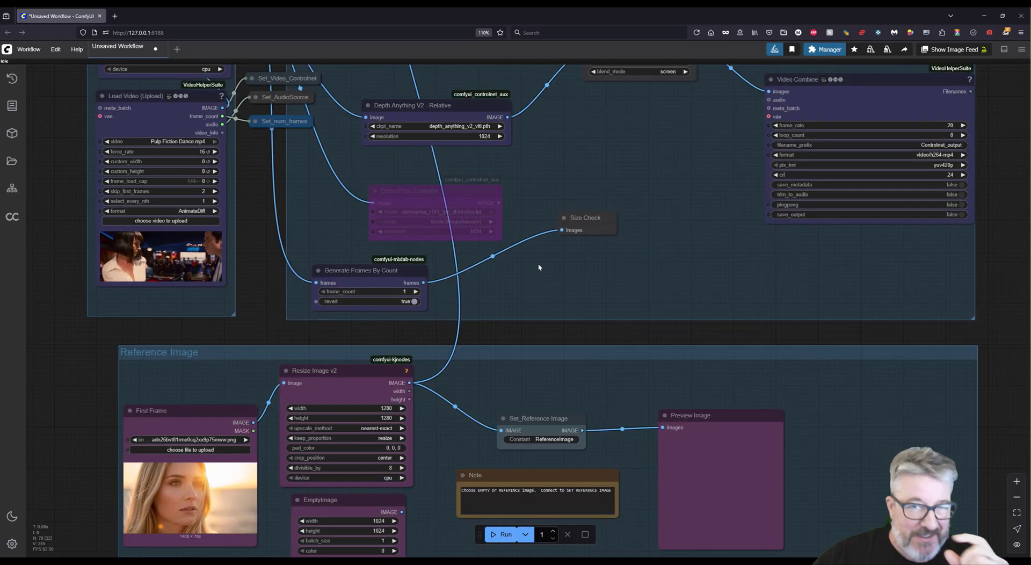
{"action": "left_click_drag", "start_coordinate": [712, 239], "coordinate": [494, 355]}
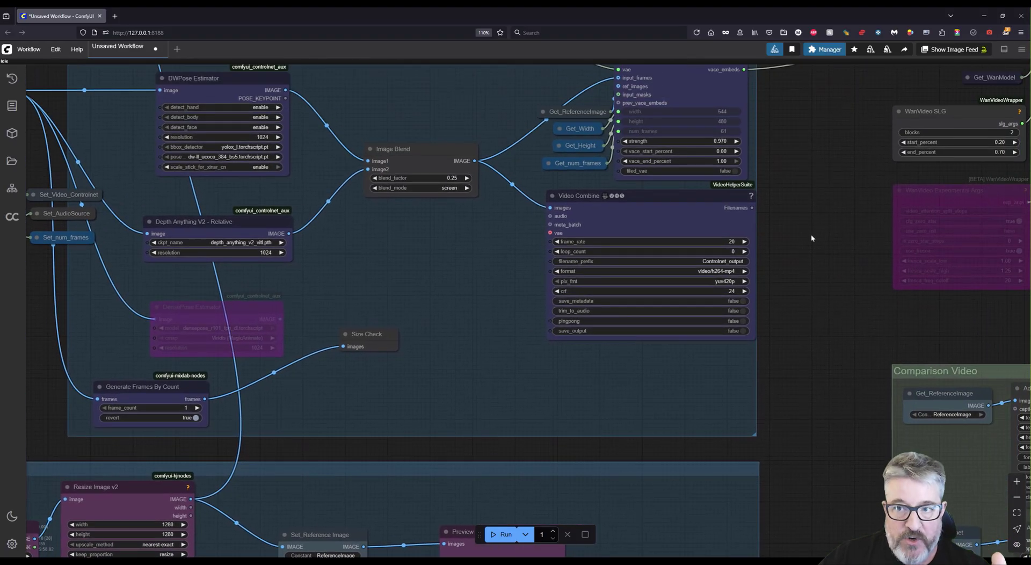
{"action": "left_click_drag", "start_coordinate": [814, 239], "coordinate": [686, 314]}
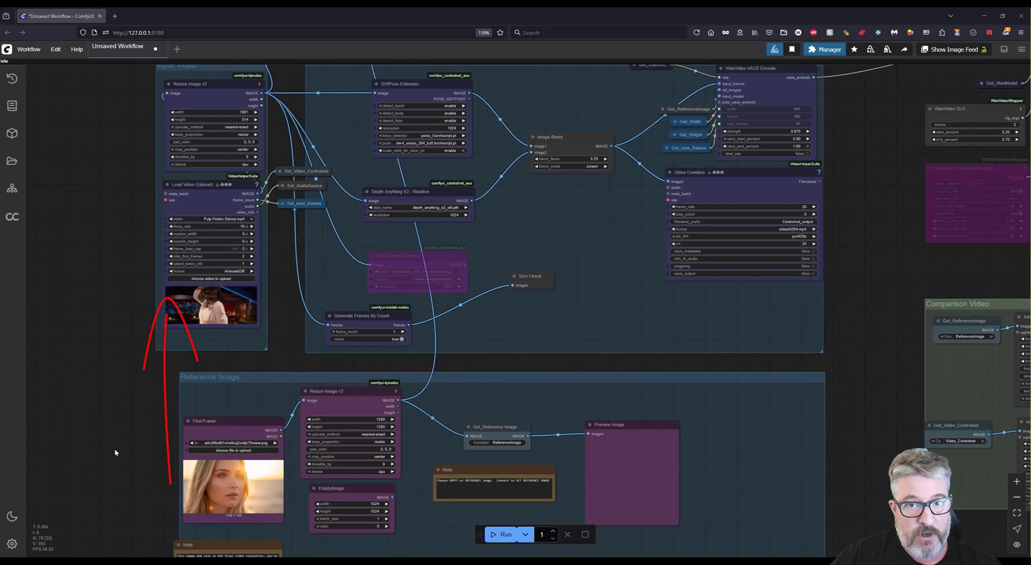
{"action": "left_click_drag", "start_coordinate": [618, 558], "coordinate": [579, 515]}
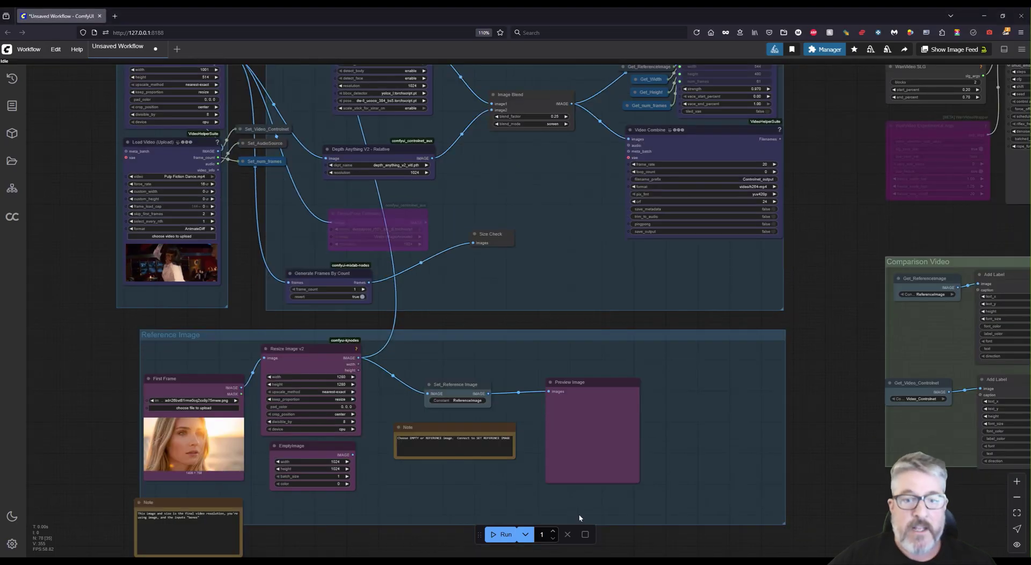
{"action": "scroll", "coordinate": [370, 457], "scroll_direction": "up", "scroll_amount": 3}
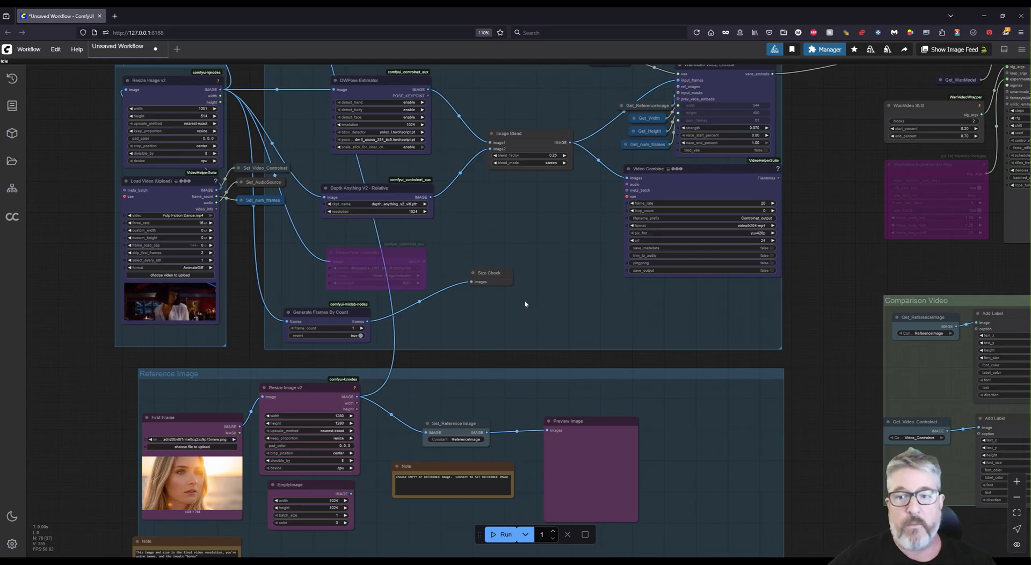
{"action": "scroll", "coordinate": [539, 354], "scroll_direction": "up", "scroll_amount": 4}
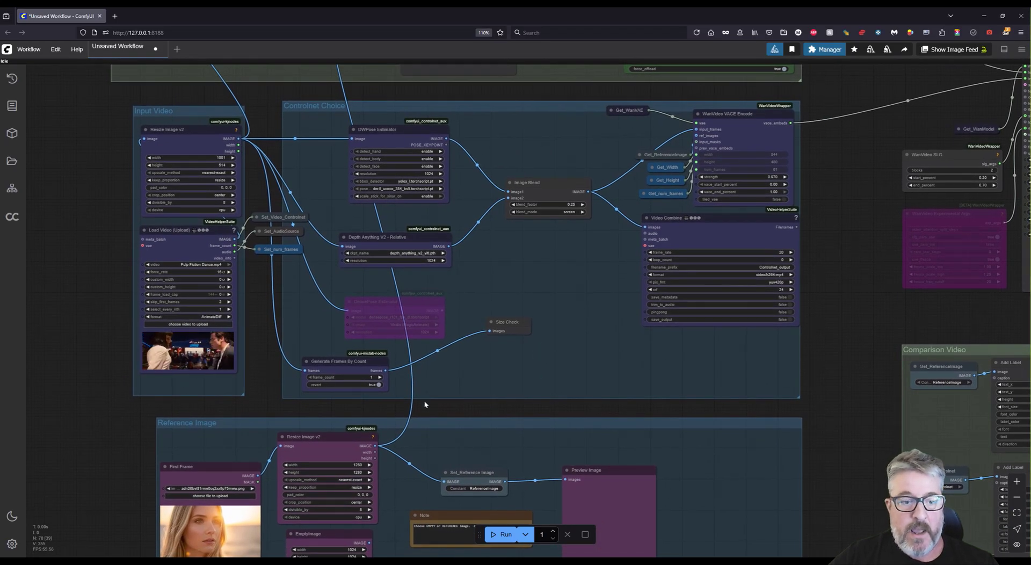
Step: Browse the Samurai folder's images for the First Frame node in the Reference Image group, keeping adn26bvt81rme0cq2xx9p75mww.png
{"action": "left_click_drag", "start_coordinate": [124, 475], "coordinate": [182, 301]}
{"action": "scroll", "coordinate": [181, 302], "scroll_direction": "up", "scroll_amount": 4}
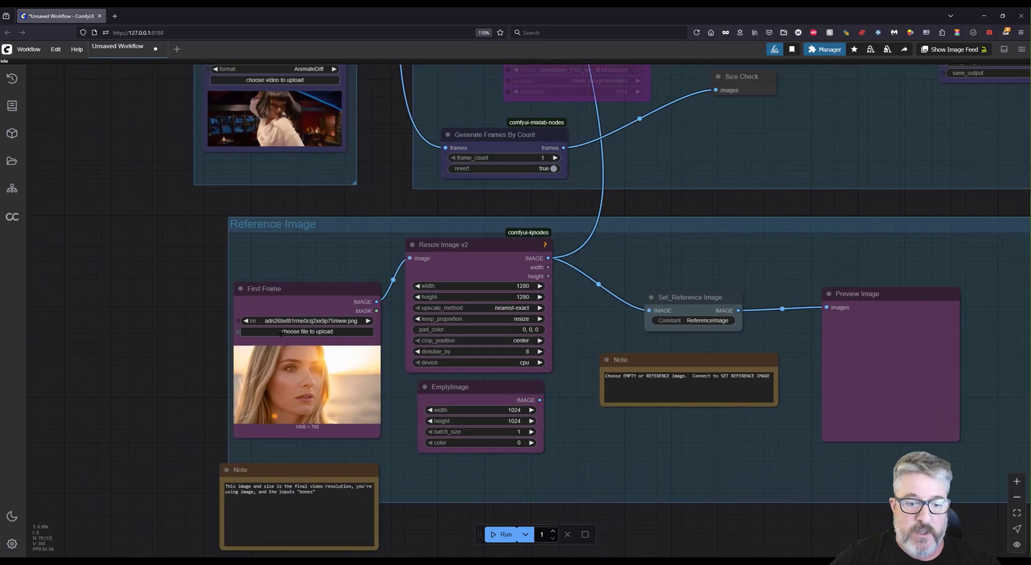
{"action": "left_click", "coordinate": [306, 331]}
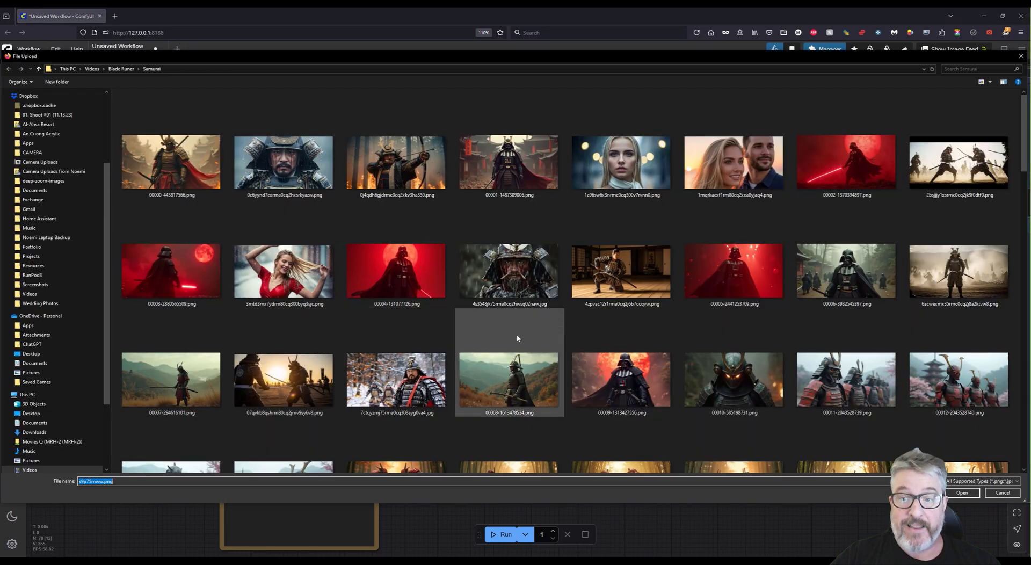
{"action": "scroll", "coordinate": [517, 334], "scroll_direction": "down", "scroll_amount": 15}
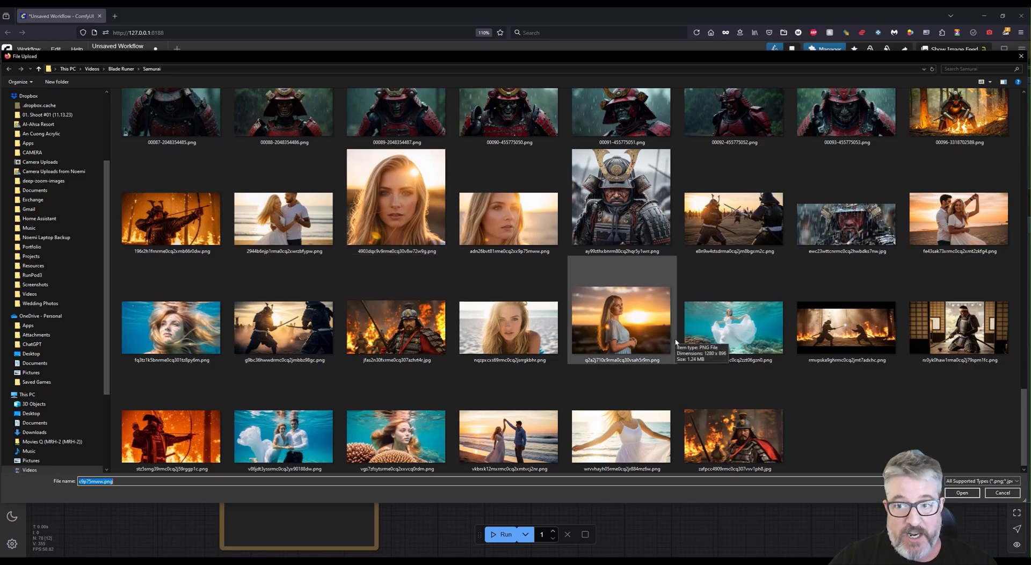
{"action": "key", "text": "Return"}
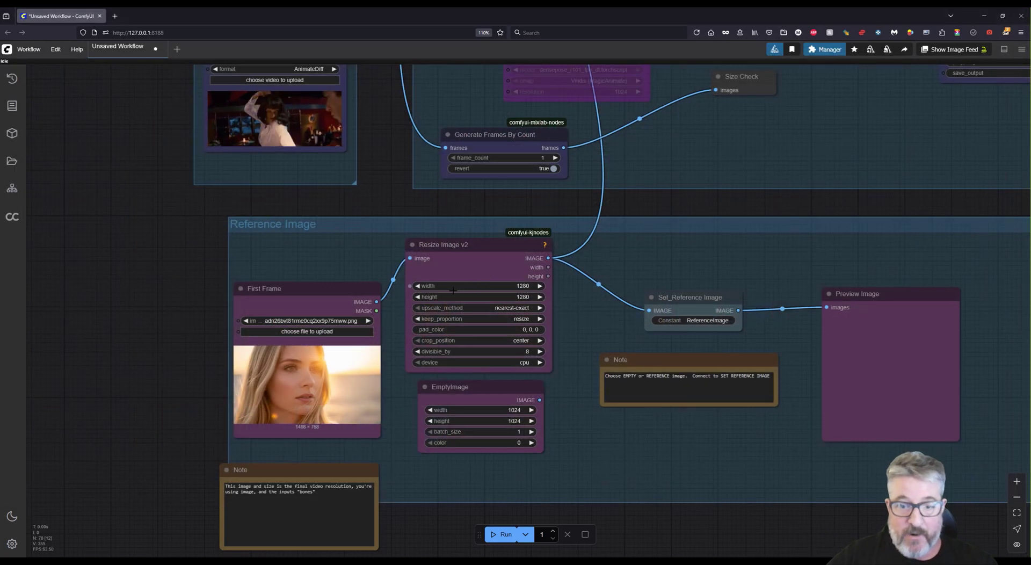
Step: Inspect the reference image's Resize Image v2 settings, the EmptyImage node and the note on connecting to Set_Reference Image
{"action": "scroll", "coordinate": [504, 290], "scroll_direction": "up", "scroll_amount": 5}
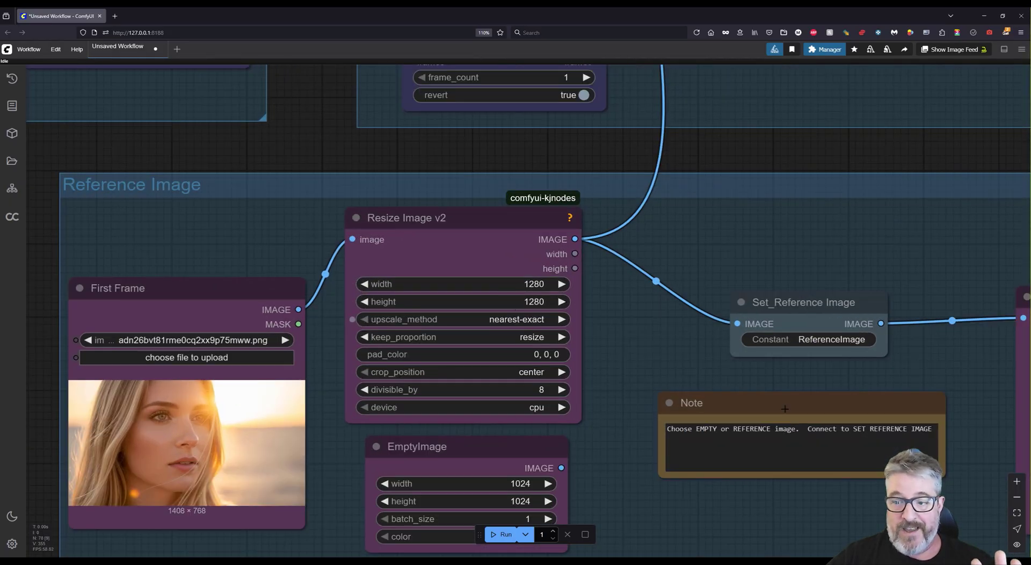
{"action": "left_click_drag", "start_coordinate": [801, 413], "coordinate": [289, 343]}
{"action": "left_click_drag", "start_coordinate": [242, 316], "coordinate": [509, 384]}
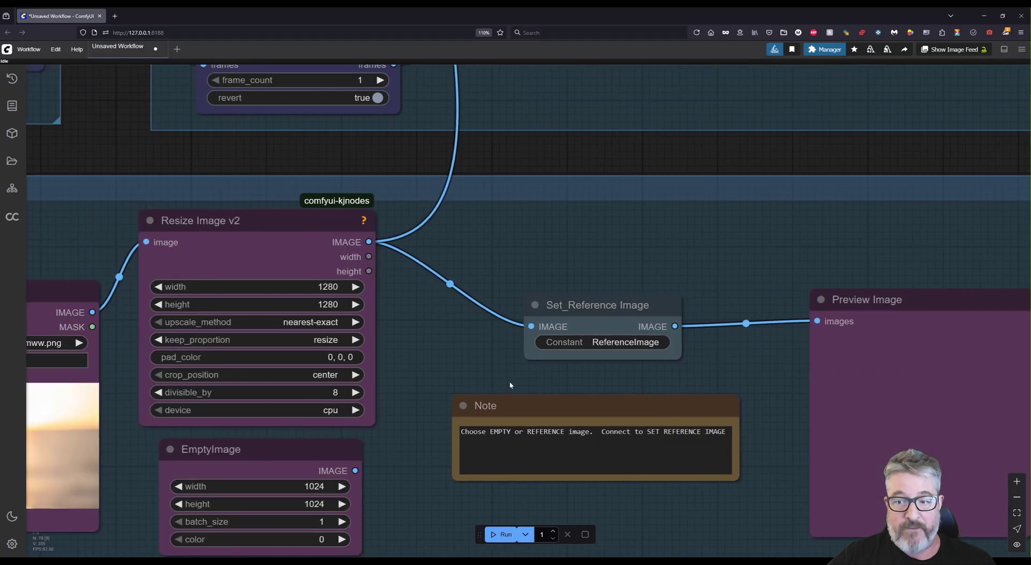
{"action": "left_click_drag", "start_coordinate": [386, 325], "coordinate": [664, 354]}
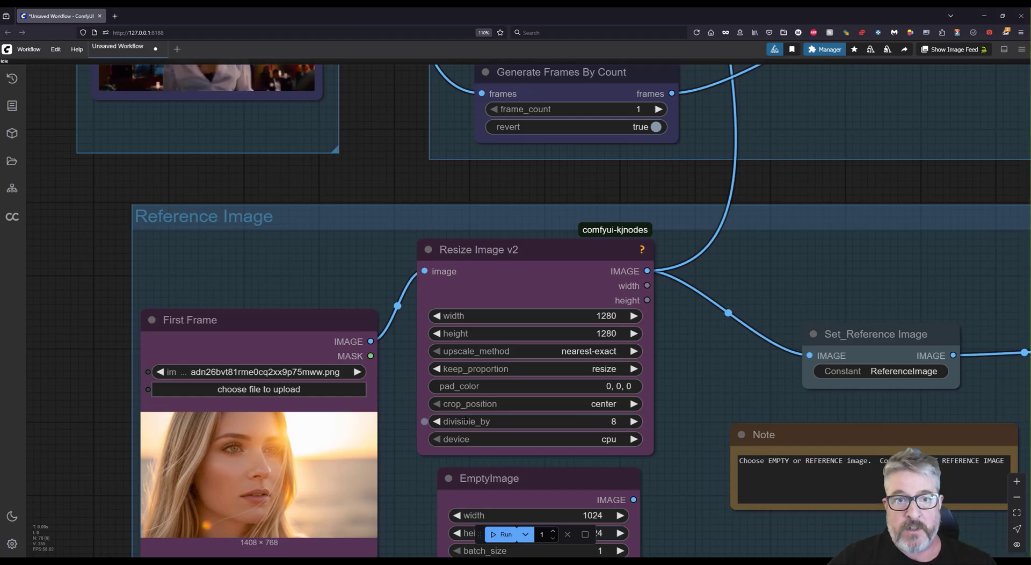
{"action": "scroll", "coordinate": [626, 386], "scroll_direction": "down", "scroll_amount": 4}
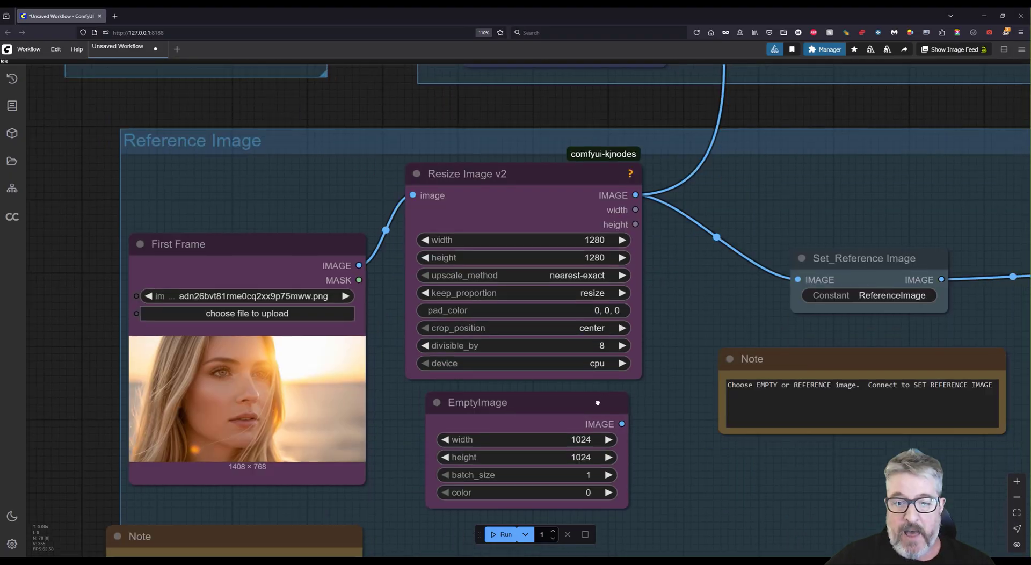
Step: Connect the EmptyImage node's output to the Set_Reference Image node as a blank reference
{"action": "left_click_drag", "start_coordinate": [626, 386], "coordinate": [399, 380]}
{"action": "left_click_drag", "start_coordinate": [742, 149], "coordinate": [817, 139]}
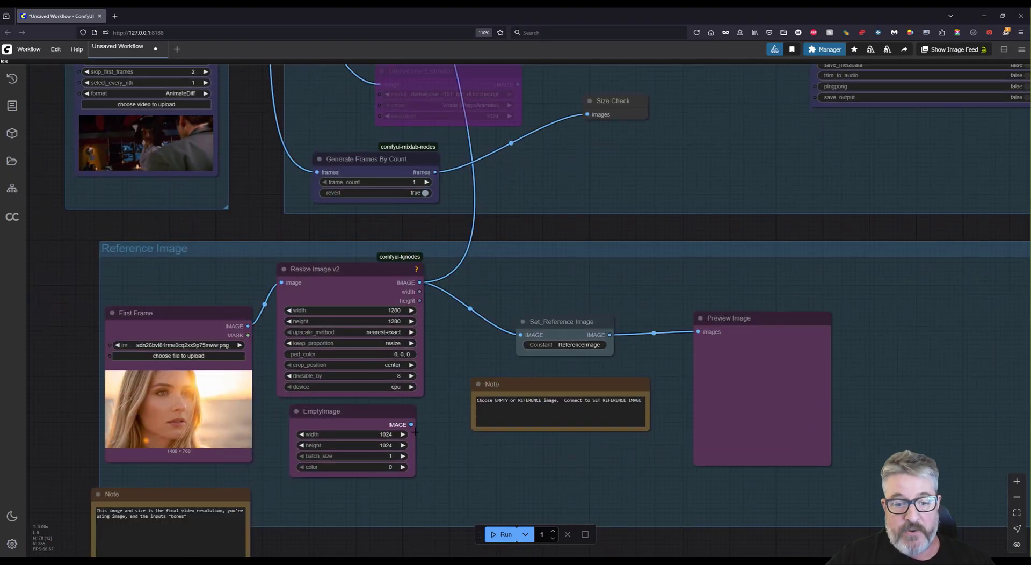
{"action": "left_click_drag", "start_coordinate": [414, 427], "coordinate": [521, 334]}
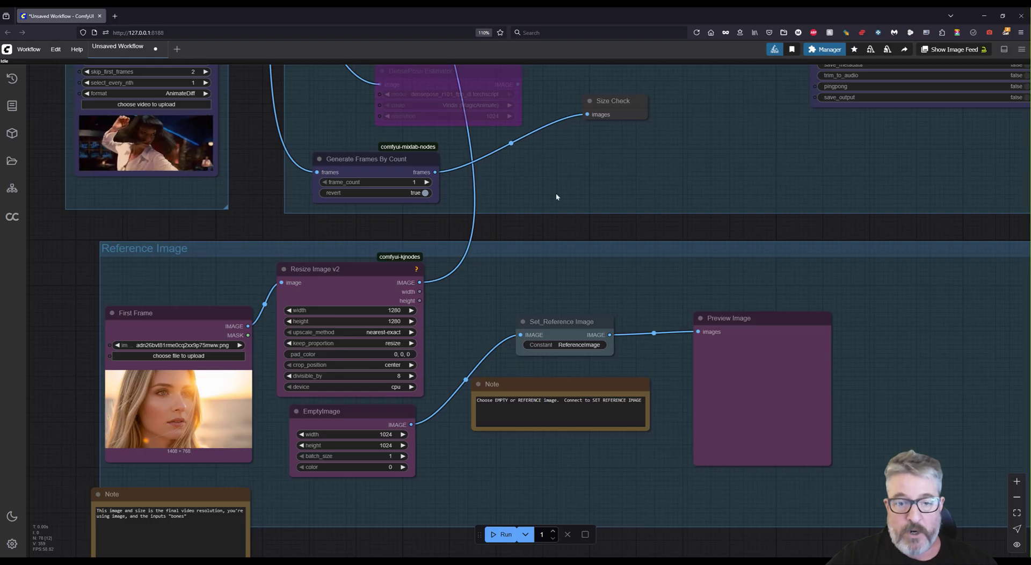
Step: Follow the reference image's link into the Florence of Reference Image node and review the Auto Caption with Florence group
{"action": "left_click_drag", "start_coordinate": [575, 250], "coordinate": [594, 485]}
{"action": "left_click_drag", "start_coordinate": [624, 280], "coordinate": [627, 490]}
{"action": "left_click_drag", "start_coordinate": [445, 259], "coordinate": [368, 397]}
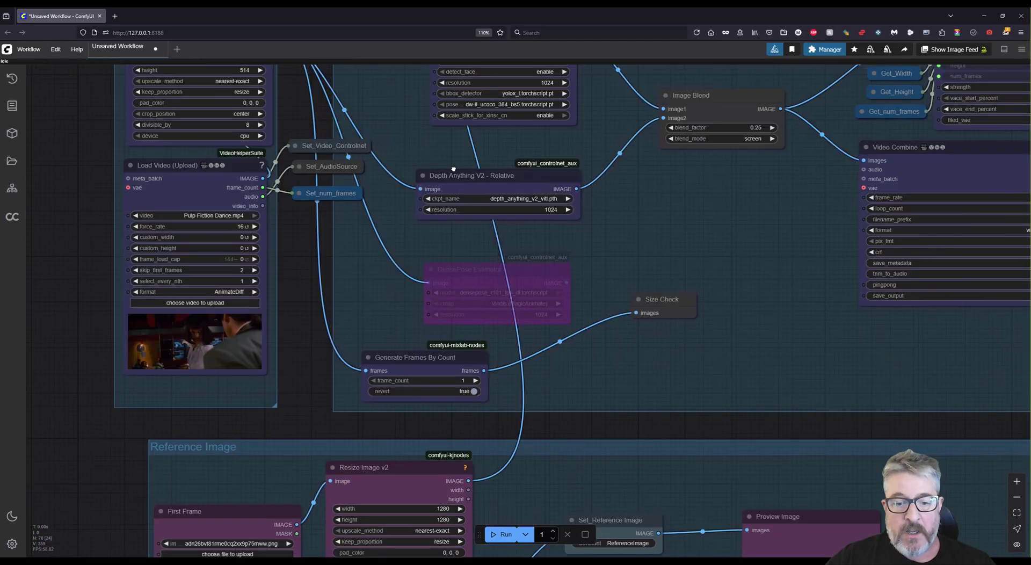
Step: Reconnect the Reference Image group's Resize Image v2 output to the Set_Reference Image node
{"action": "left_click_drag", "start_coordinate": [515, 515], "coordinate": [514, 474]}
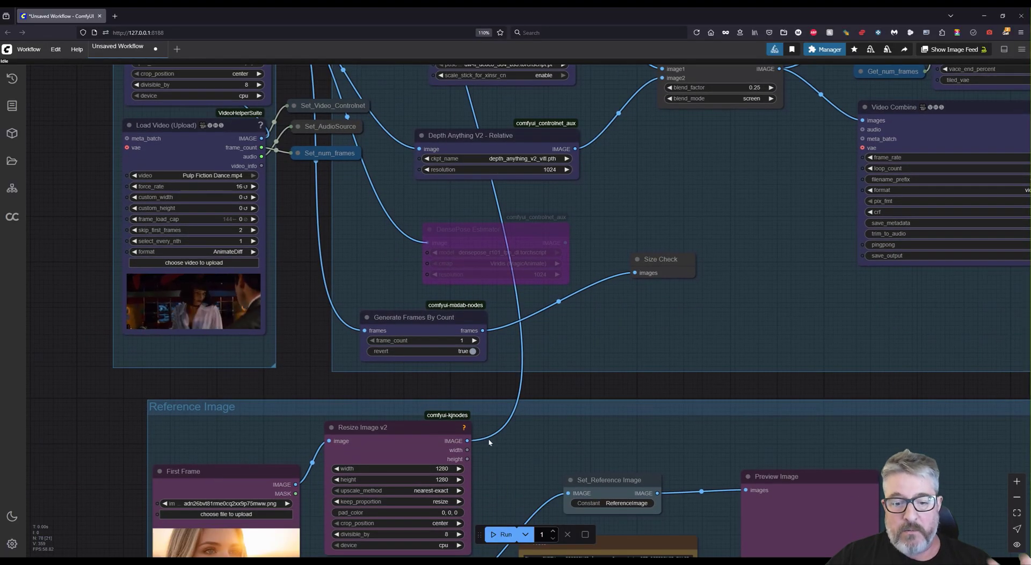
{"action": "scroll", "coordinate": [537, 376], "scroll_direction": "down", "scroll_amount": 2}
{"action": "left_click_drag", "start_coordinate": [446, 336], "coordinate": [546, 389]}
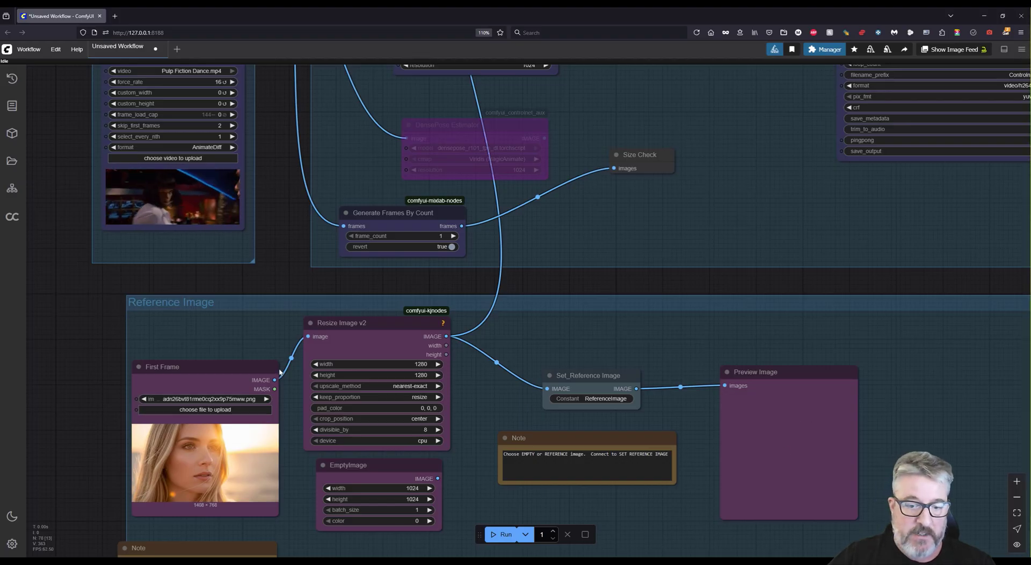
Step: Review the input video's width, height and frame_load_cap, and the WanVideo BlockSwap settings beside the Model Loader
{"action": "left_click_drag", "start_coordinate": [164, 163], "coordinate": [256, 414]}
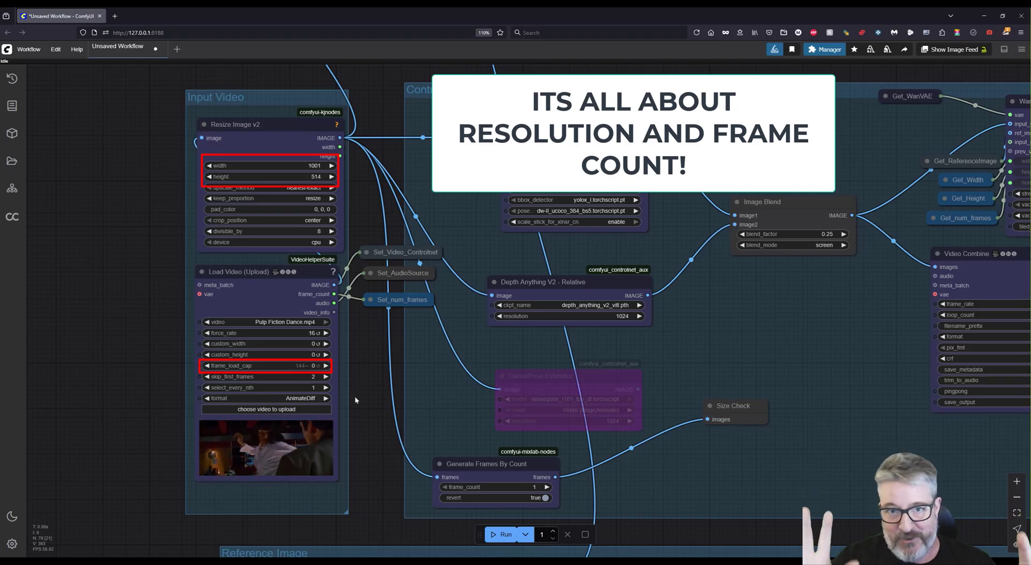
{"action": "left_click_drag", "start_coordinate": [744, 459], "coordinate": [699, 554]}
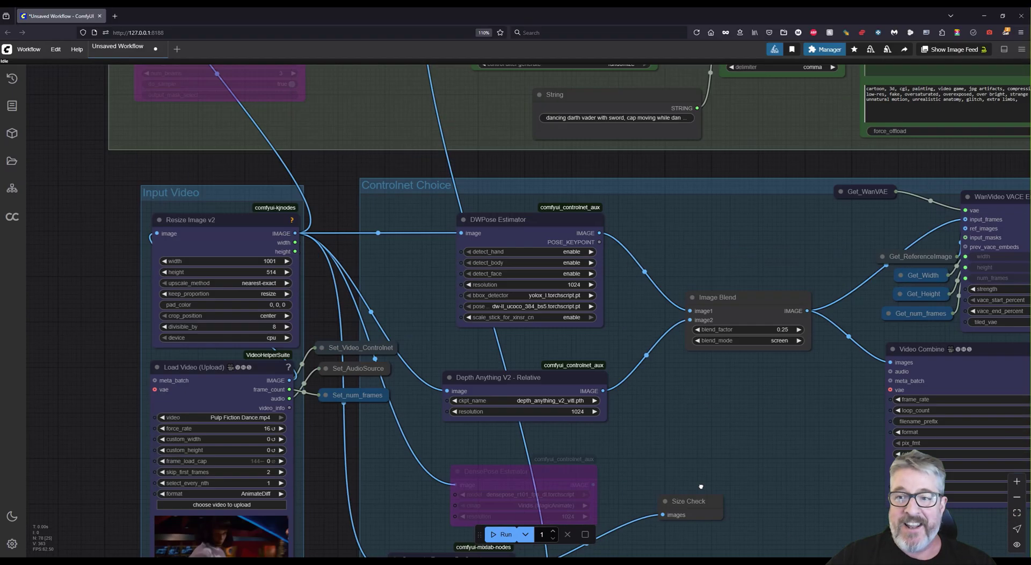
{"action": "left_click_drag", "start_coordinate": [748, 237], "coordinate": [701, 543]}
{"action": "scroll", "coordinate": [684, 239], "scroll_direction": "up", "scroll_amount": 6}
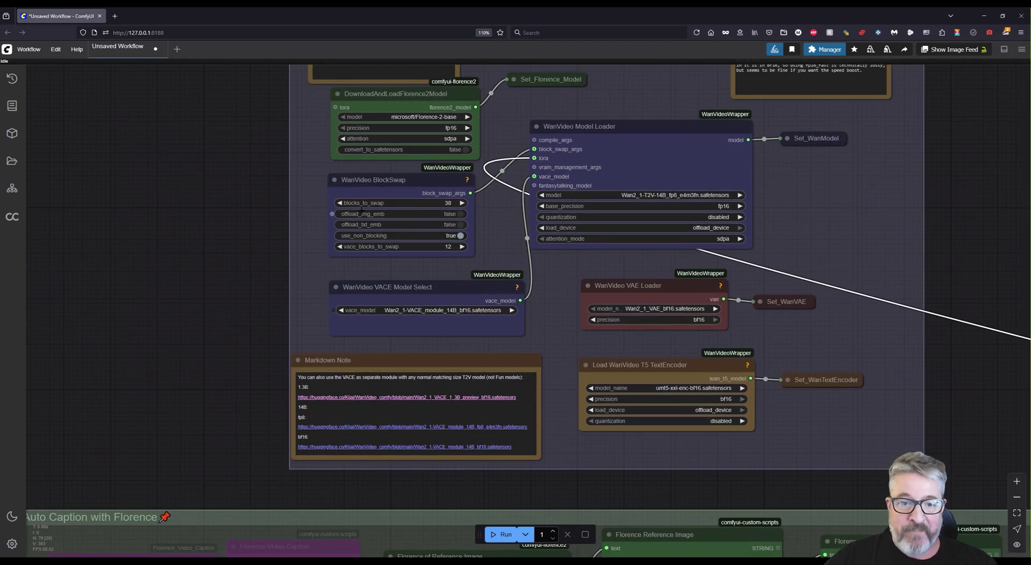
{"action": "mouse_move", "coordinate": [513, 434]}
{"action": "left_mouse_down"}
{"action": "mouse_move", "coordinate": [527, 288]}
{"action": "mouse_move", "coordinate": [508, 434]}
{"action": "left_mouse_up"}
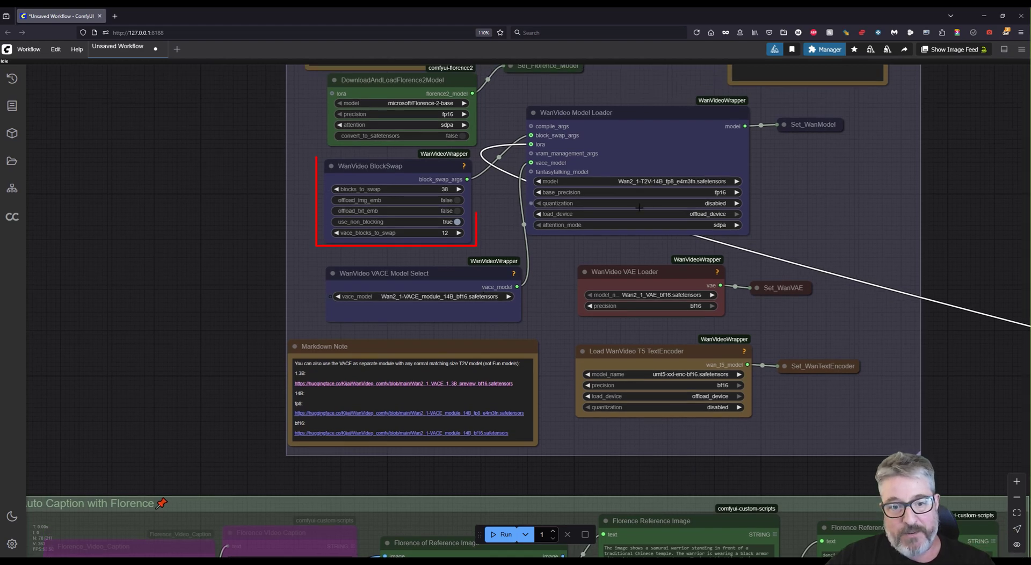
{"action": "left_click_drag", "start_coordinate": [398, 233], "coordinate": [402, 234]}
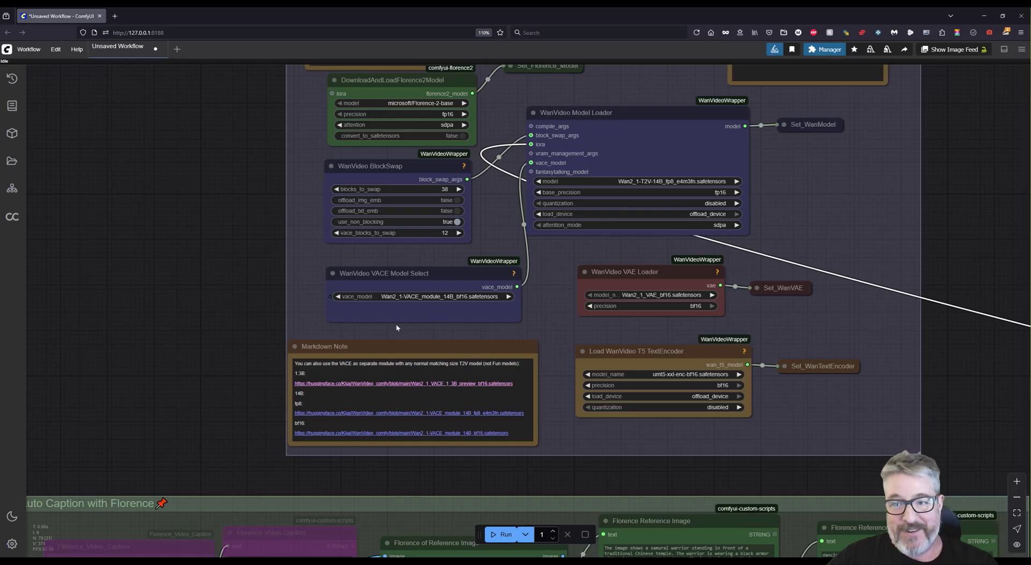
Step: Run the workflow and follow its progress through the Size Check, Depth Anything V2 and DWPose Estimator nodes
{"action": "left_click_drag", "start_coordinate": [274, 426], "coordinate": [355, 111]}
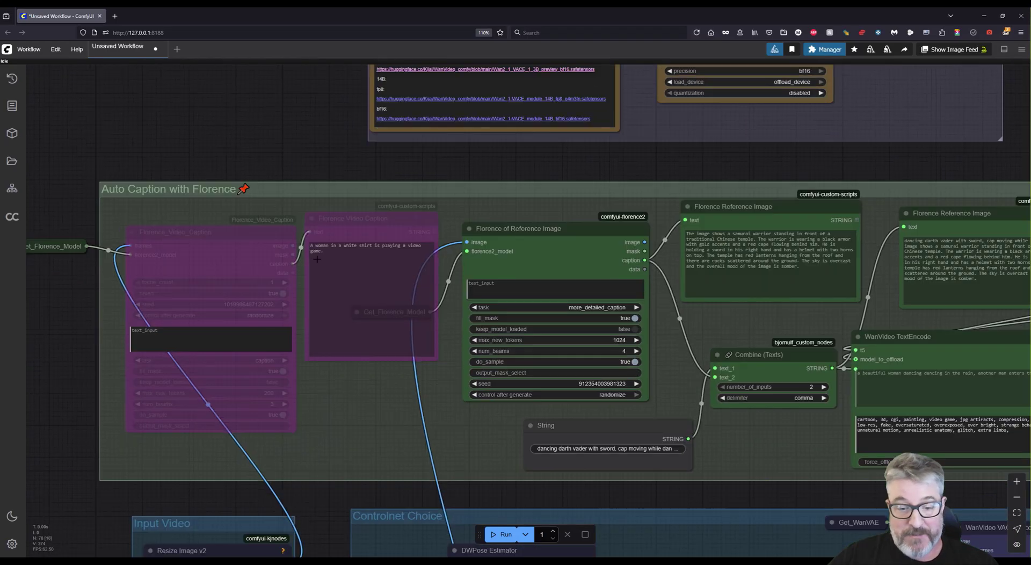
{"action": "scroll", "coordinate": [299, 352], "scroll_direction": "down", "scroll_amount": 8}
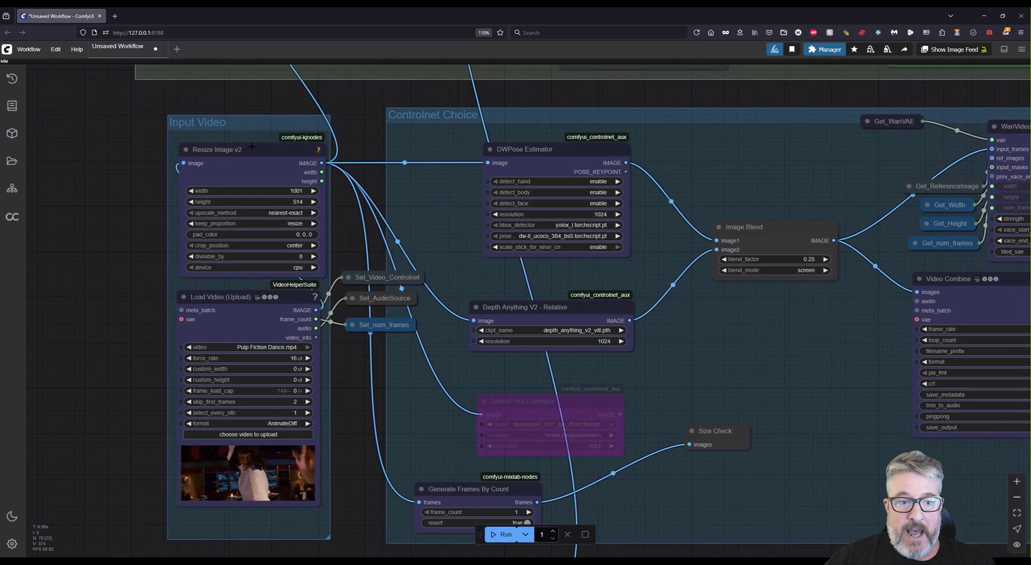
{"action": "mouse_move", "coordinate": [251, 148]}
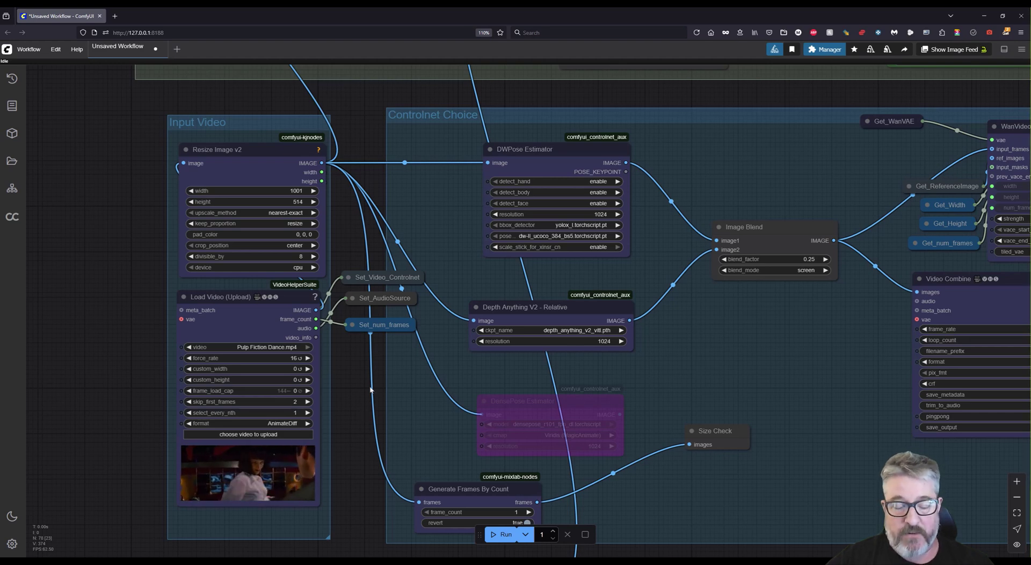
{"action": "left_click_drag", "start_coordinate": [449, 193], "coordinate": [429, 263]}
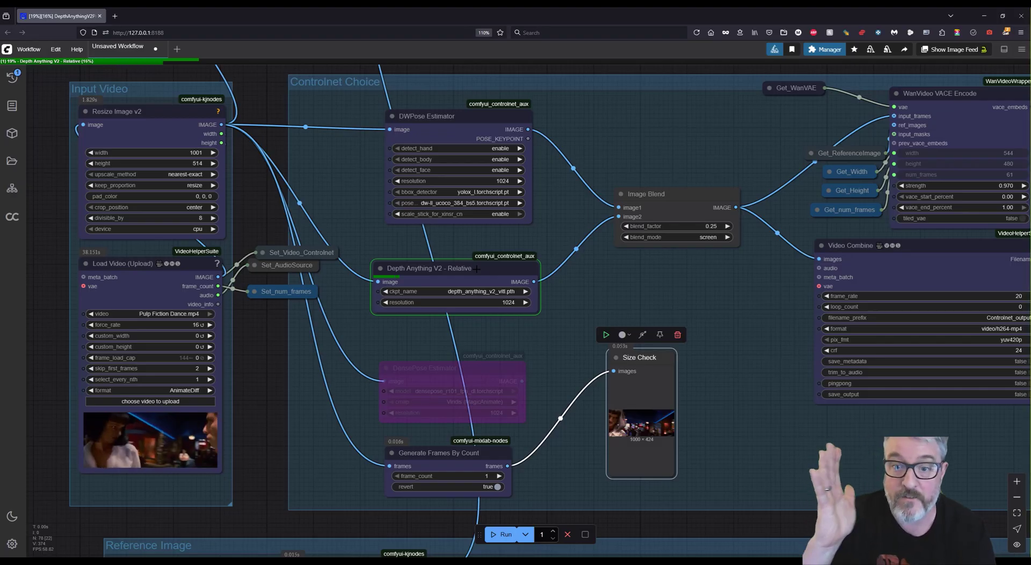
{"action": "left_click_drag", "start_coordinate": [441, 114], "coordinate": [432, 116]}
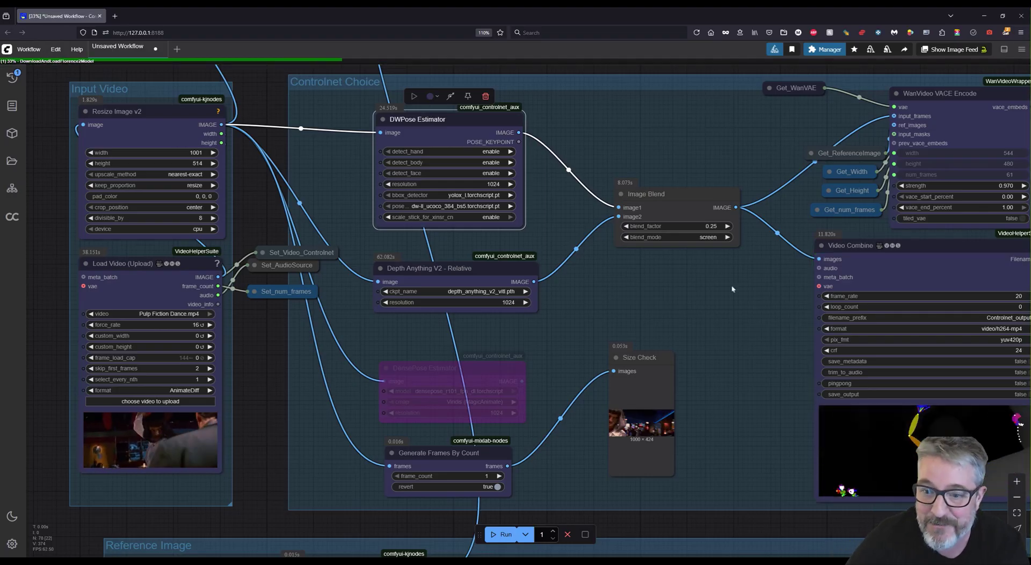
Step: Examine the Image Blend settings and the blended pose and depth preview in the Controlnet_output Video Combine node
{"action": "left_click_drag", "start_coordinate": [713, 282], "coordinate": [486, 242]}
{"action": "left_click", "coordinate": [429, 155]}
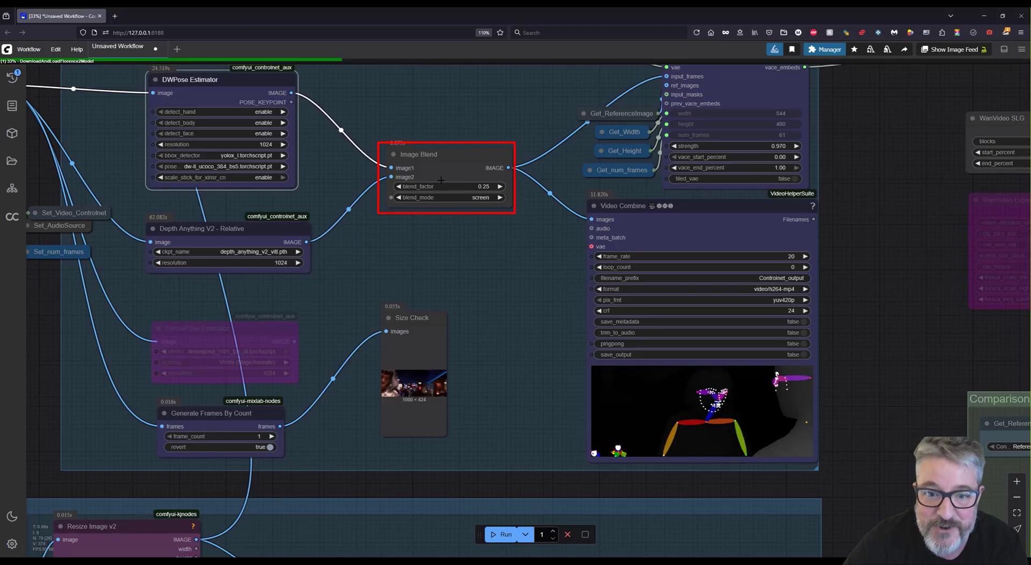
{"action": "left_click", "coordinate": [811, 494]}
{"action": "scroll", "coordinate": [810, 494], "scroll_direction": "up", "scroll_amount": 3}
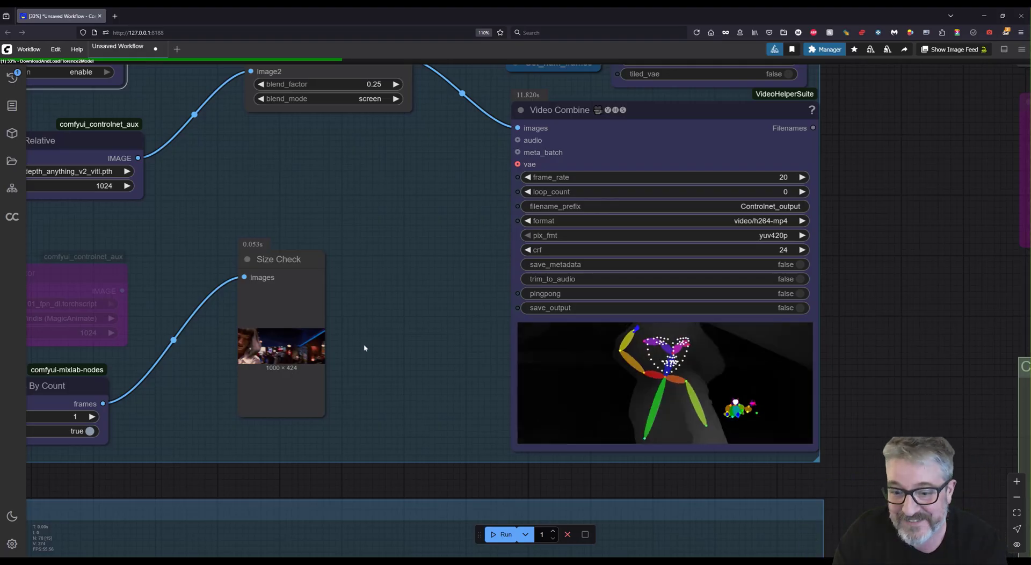
Step: Look over the bypassed nodes in the Experimental + Optional Isolate Human and Object group
{"action": "left_click_drag", "start_coordinate": [193, 253], "coordinate": [967, 285]}
{"action": "scroll", "coordinate": [377, 263], "scroll_direction": "down", "scroll_amount": 5}
{"action": "left_click_drag", "start_coordinate": [140, 252], "coordinate": [1019, 299]}
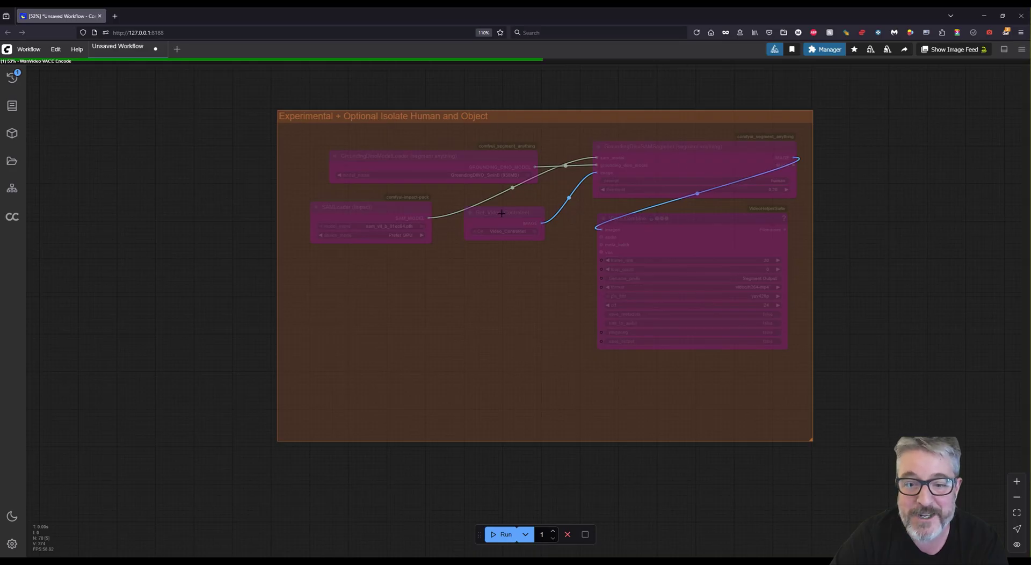
Step: Set the WanVideo VACE Encode node's strength to 0.975
{"action": "left_click_drag", "start_coordinate": [1007, 216], "coordinate": [367, 260]}
{"action": "left_click_drag", "start_coordinate": [967, 271], "coordinate": [295, 253]}
{"action": "left_click_drag", "start_coordinate": [571, 251], "coordinate": [257, 243]}
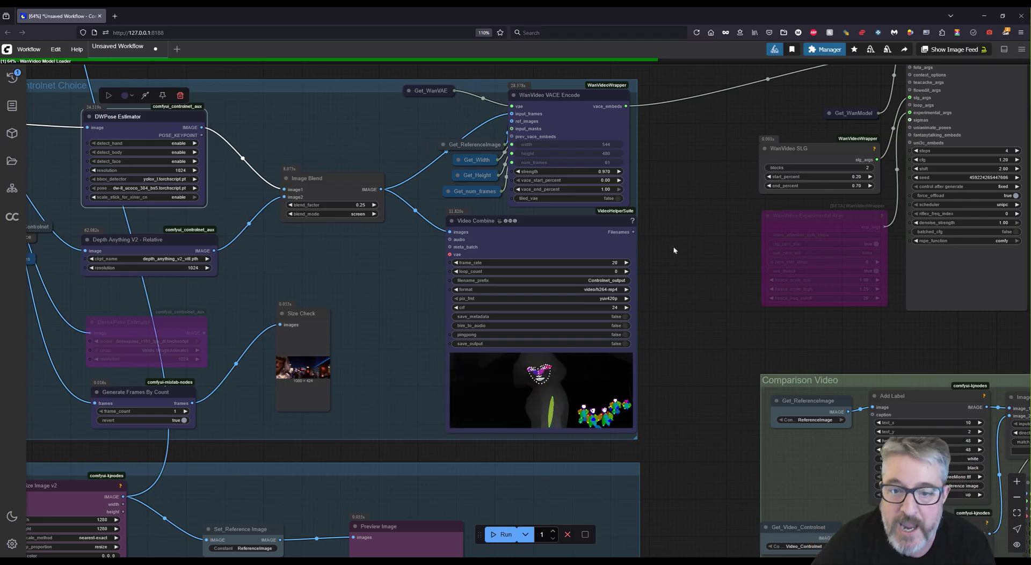
{"action": "scroll", "coordinate": [621, 152], "scroll_direction": "up", "scroll_amount": 6}
{"action": "mouse_move", "coordinate": [550, 185]}
{"action": "left_mouse_down"}
{"action": "mouse_move", "coordinate": [496, 186]}
{"action": "mouse_move", "coordinate": [539, 185]}
{"action": "left_mouse_up"}
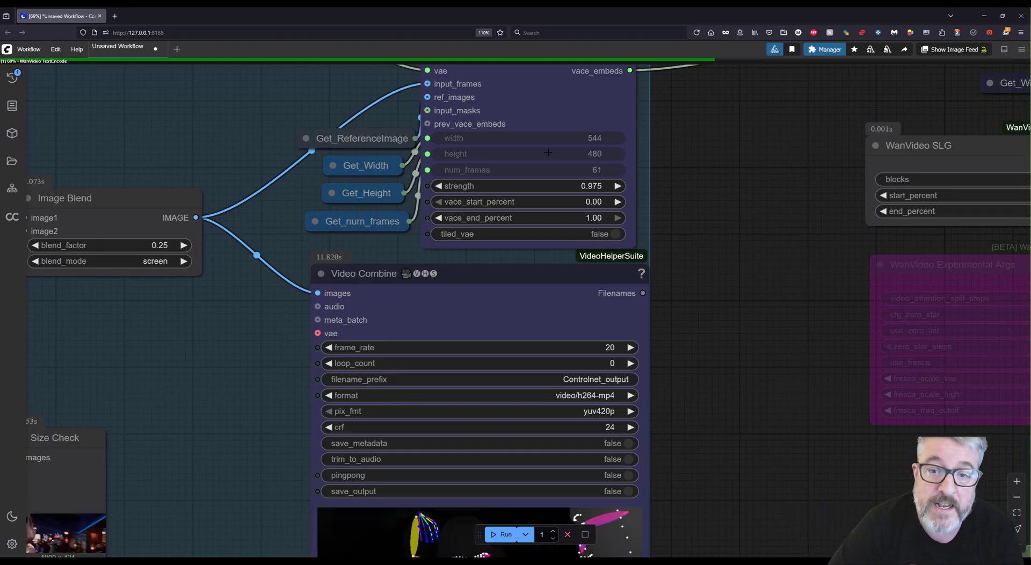
Step: Set the CausVid LoRA's strength to 0.62 in the WanVideo Lora Select node
{"action": "scroll", "coordinate": [731, 323], "scroll_direction": "down", "scroll_amount": 5}
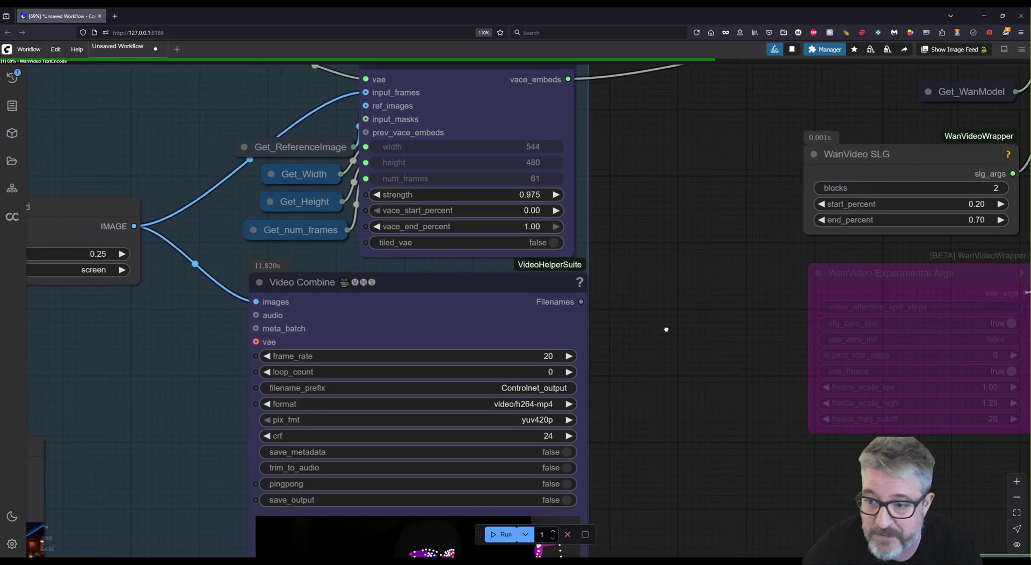
{"action": "left_click_drag", "start_coordinate": [674, 292], "coordinate": [376, 309]}
{"action": "scroll", "coordinate": [849, 227], "scroll_direction": "down", "scroll_amount": 5}
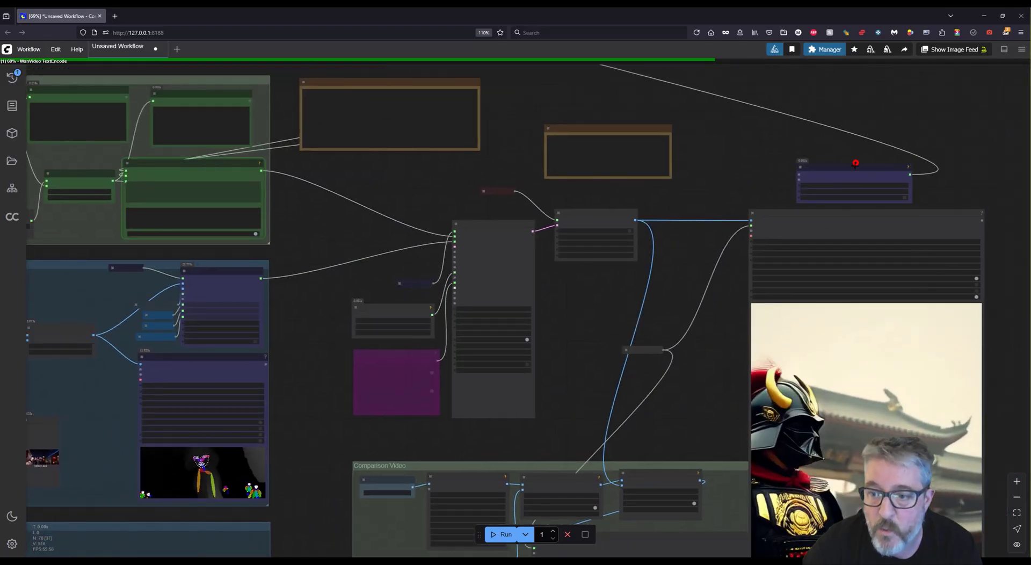
{"action": "left_click_drag", "start_coordinate": [856, 163], "coordinate": [335, 275]}
{"action": "scroll", "coordinate": [300, 322], "scroll_direction": "up", "scroll_amount": 5}
{"action": "left_click_drag", "start_coordinate": [471, 187], "coordinate": [492, 188]}
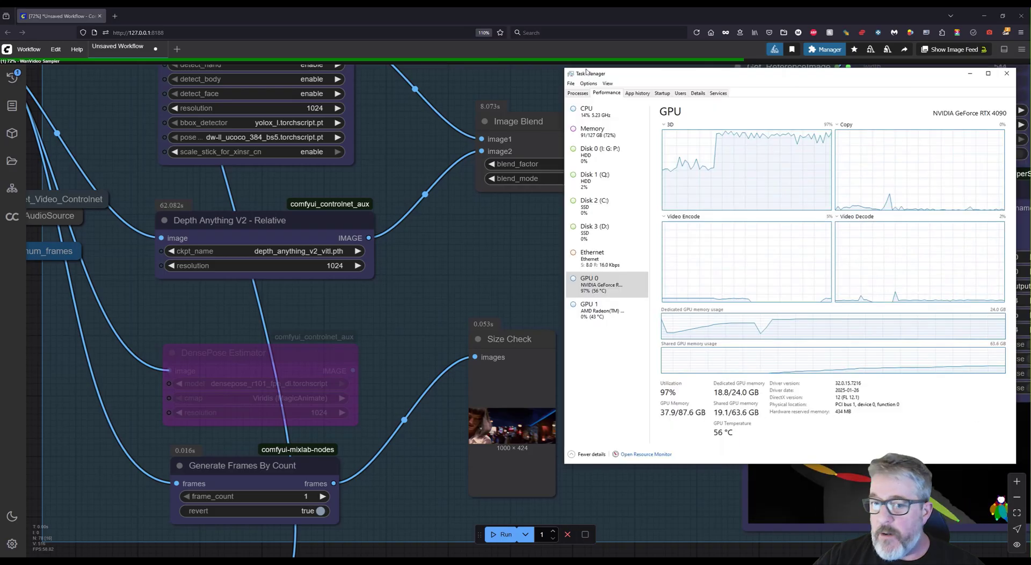
Step: Review the WanVideo Sampler, WanVideo Decode and final Video Combine nodes, including the existing video preview
{"action": "left_click_drag", "start_coordinate": [699, 68], "coordinate": [464, 101]}
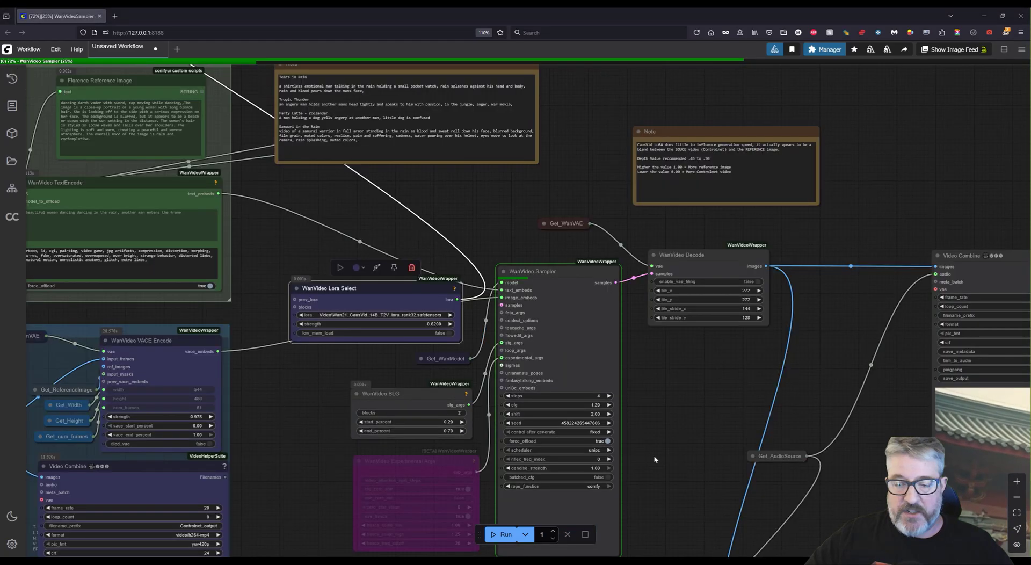
{"action": "left_click_drag", "start_coordinate": [653, 456], "coordinate": [333, 274]}
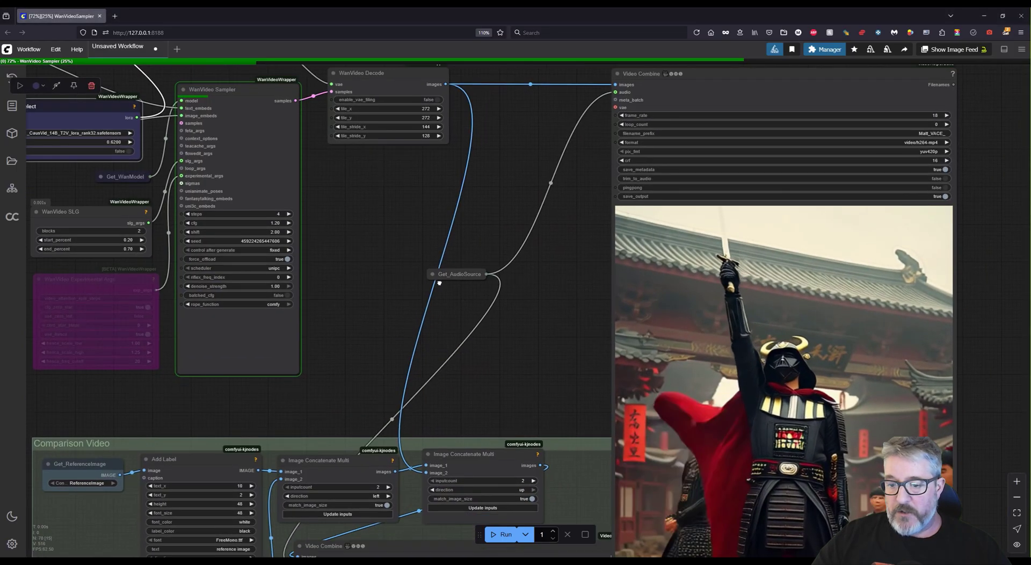
{"action": "left_click_drag", "start_coordinate": [439, 282], "coordinate": [672, 440]}
{"action": "scroll", "coordinate": [563, 385], "scroll_direction": "up", "scroll_amount": 1}
{"action": "left_click_drag", "start_coordinate": [562, 384], "coordinate": [660, 298]}
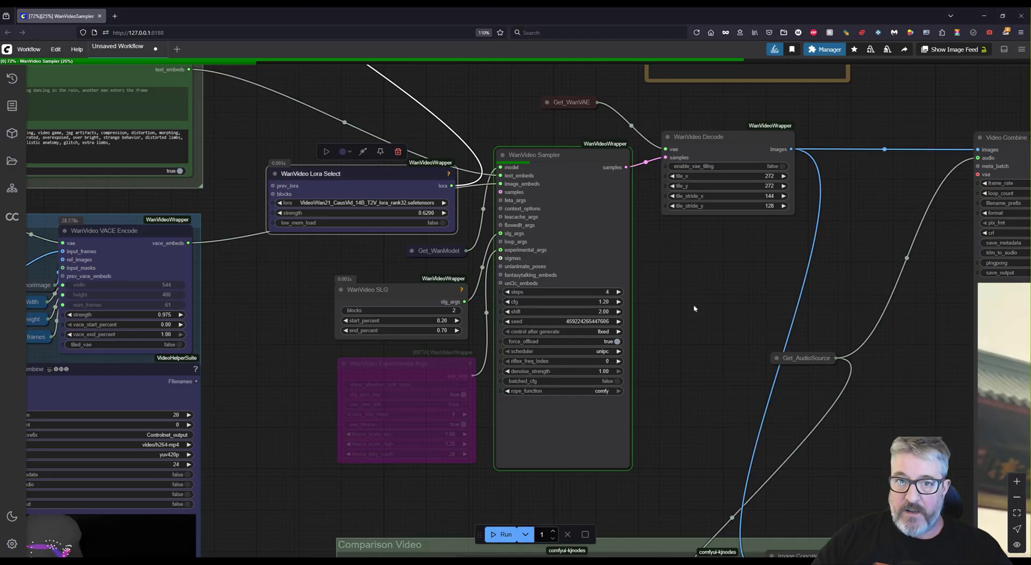
Step: Set the force_rate of the Pulp Fiction Dance.mp4 Load Video node to 24
{"action": "left_click_drag", "start_coordinate": [275, 322], "coordinate": [1015, 250]}
{"action": "left_click_drag", "start_coordinate": [259, 427], "coordinate": [384, 367]}
{"action": "scroll", "coordinate": [263, 346], "scroll_direction": "up", "scroll_amount": 7}
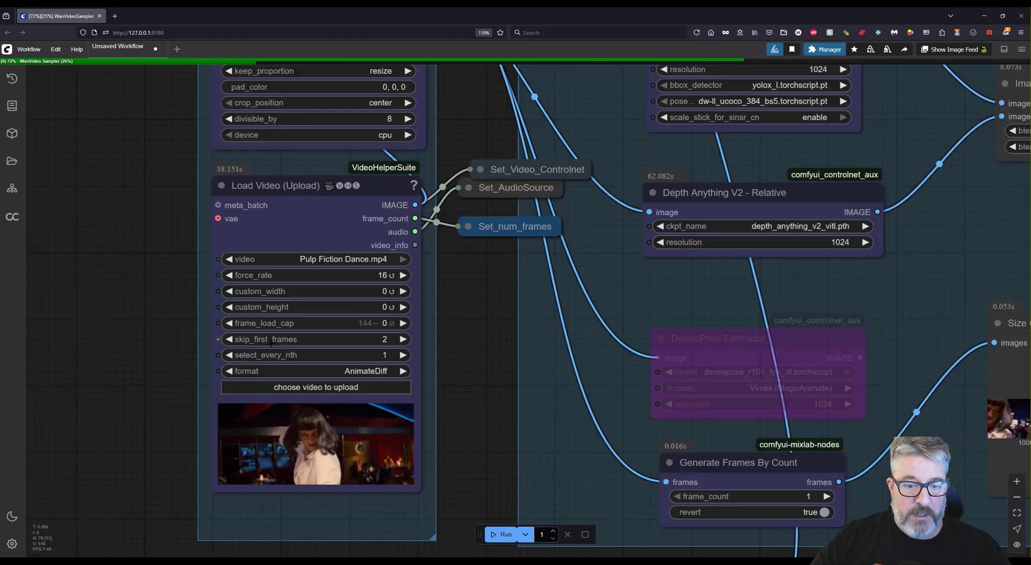
{"action": "left_click_drag", "start_coordinate": [238, 320], "coordinate": [254, 319]}
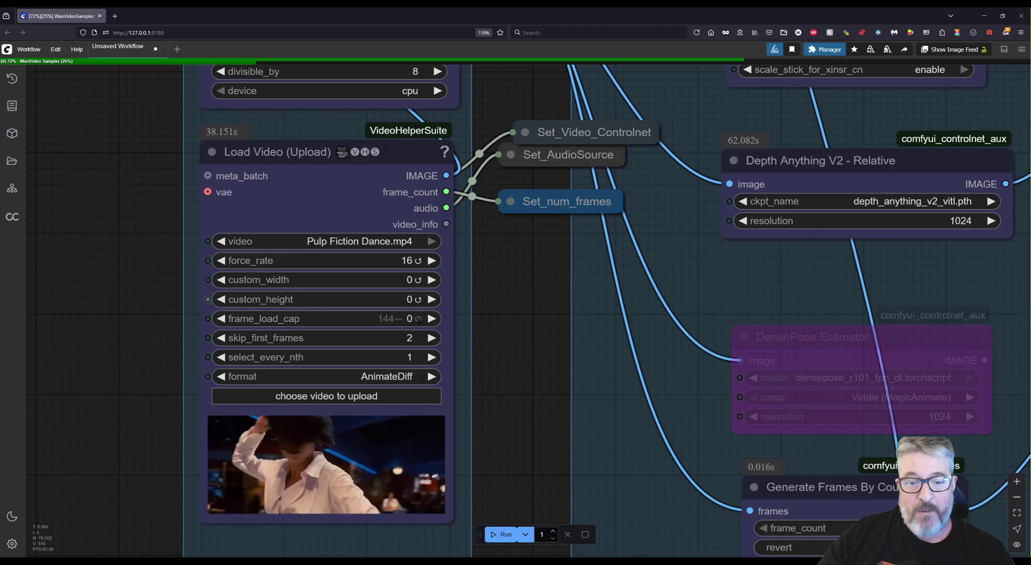
{"action": "left_click", "coordinate": [423, 319]}
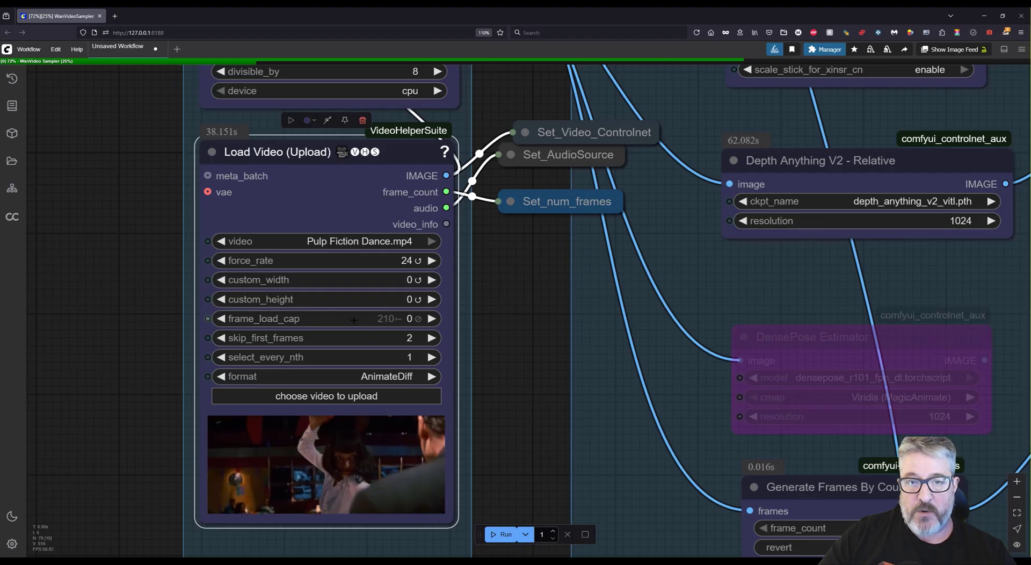
Step: Compare the Resize Image v2 dimensions in the Input Video group with those in the Reference Image group
{"action": "mouse_move", "coordinate": [553, 280]}
{"action": "left_mouse_down"}
{"action": "mouse_move", "coordinate": [538, 393]}
{"action": "mouse_move", "coordinate": [544, 293]}
{"action": "left_mouse_up"}
{"action": "scroll", "coordinate": [538, 393], "scroll_direction": "down", "scroll_amount": 1}
{"action": "left_click_drag", "start_coordinate": [507, 264], "coordinate": [444, 520]}
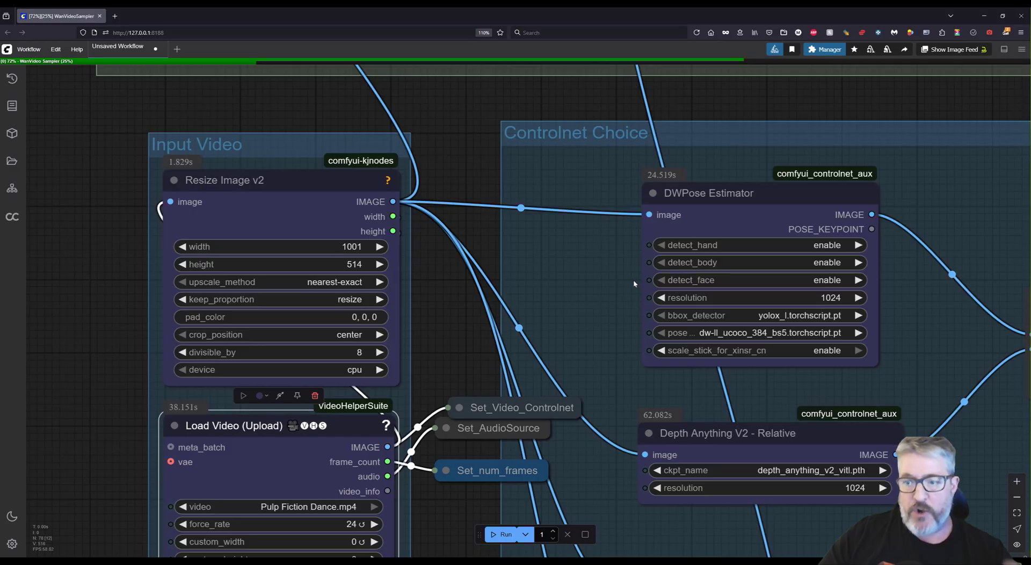
{"action": "left_click_drag", "start_coordinate": [628, 438], "coordinate": [523, 67]}
{"action": "left_click_drag", "start_coordinate": [649, 360], "coordinate": [578, 130]}
{"action": "left_click_drag", "start_coordinate": [327, 522], "coordinate": [424, 319]}
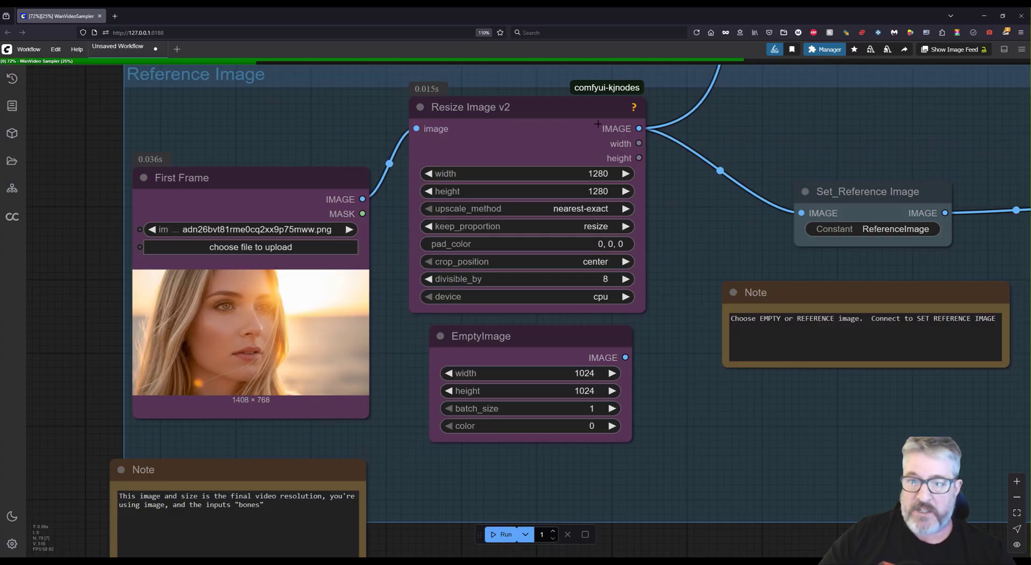
Step: Inspect the Load Video node's force_rate and frame_load_cap settings again alongside the input video's resize dimensions
{"action": "scroll", "coordinate": [808, 121], "scroll_direction": "up", "scroll_amount": 10}
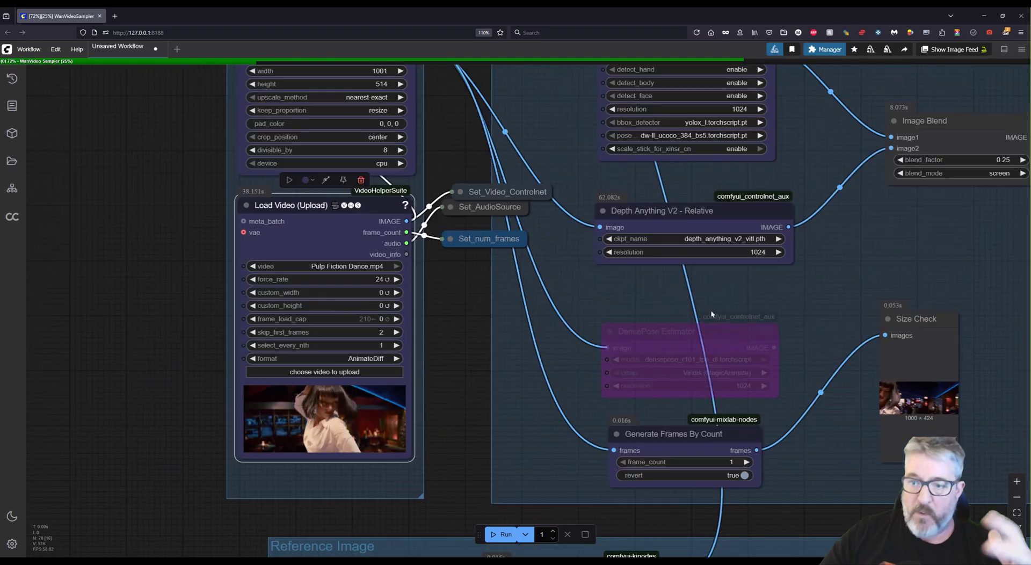
{"action": "scroll", "coordinate": [581, 262], "scroll_direction": "up", "scroll_amount": 5}
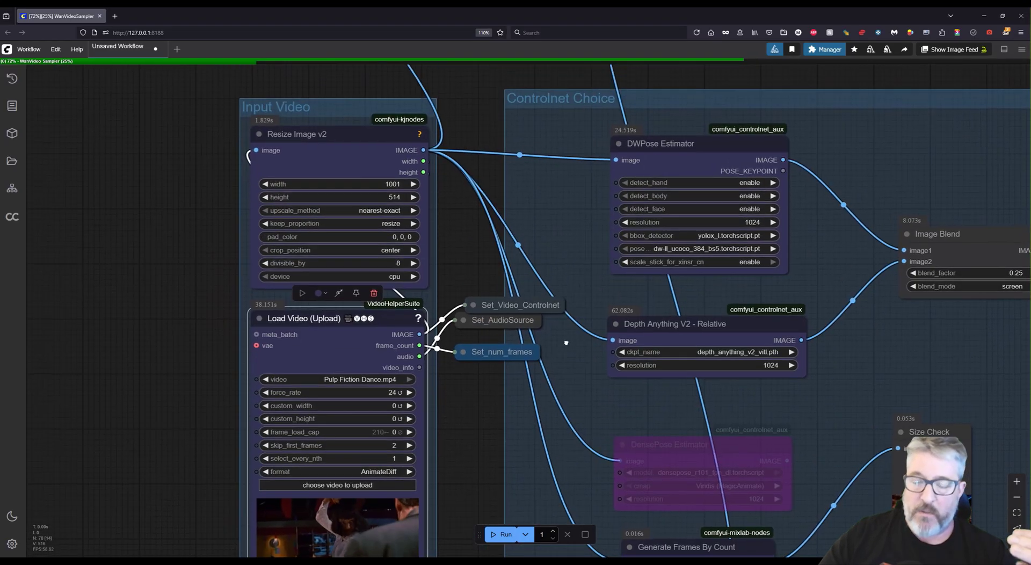
{"action": "scroll", "coordinate": [565, 327], "scroll_direction": "down", "scroll_amount": 1}
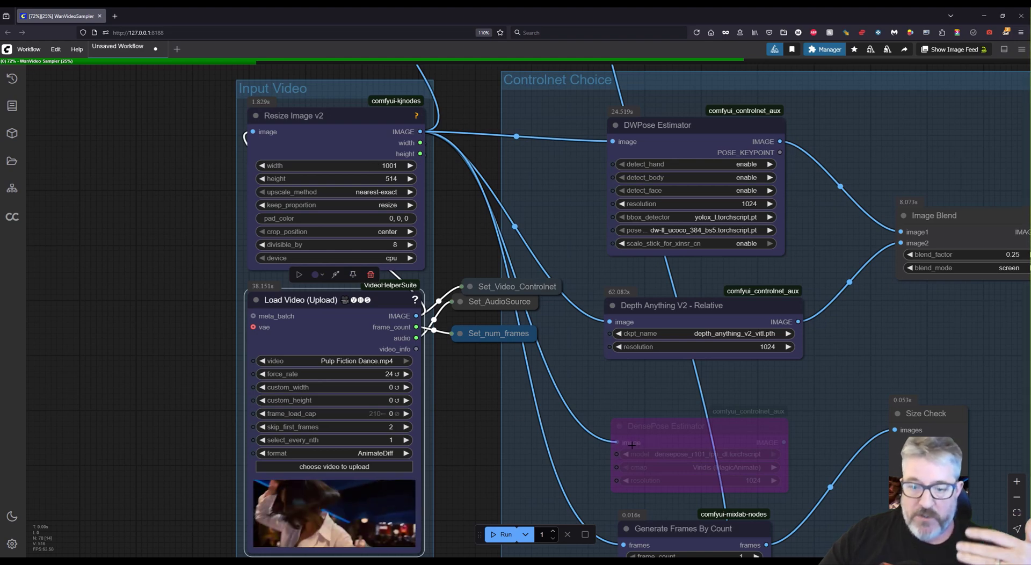
{"action": "scroll", "coordinate": [453, 416], "scroll_direction": "up", "scroll_amount": 4}
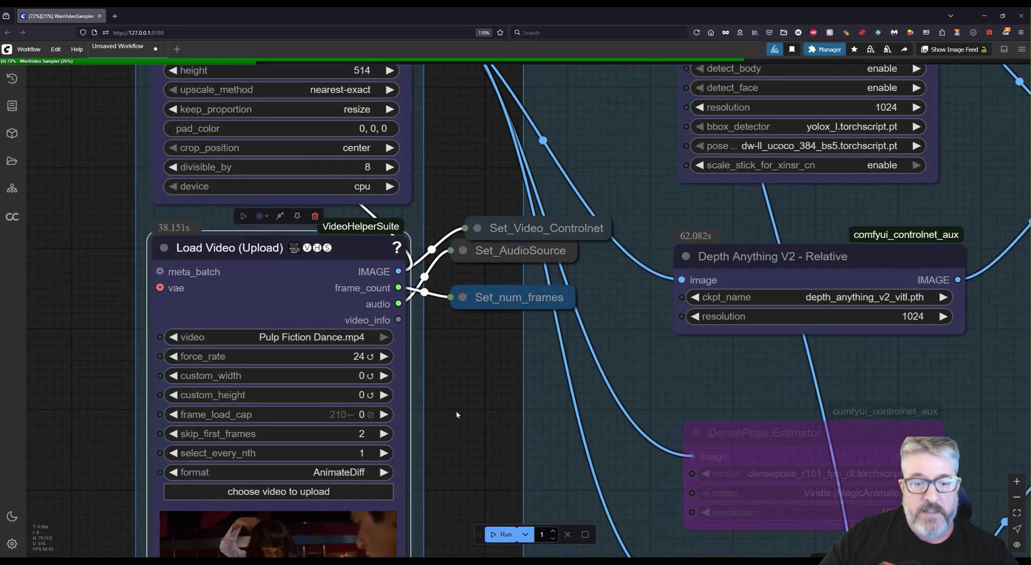
{"action": "left_click_drag", "start_coordinate": [460, 405], "coordinate": [551, 325]}
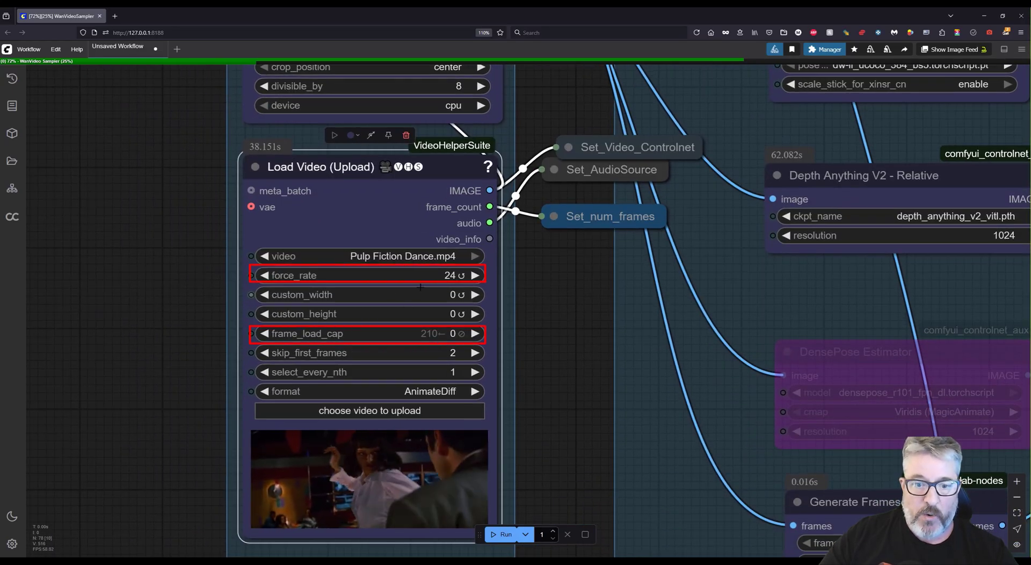
Step: Set the Pulp Fiction Dance.mp4 Load Video node's force_rate to 15, frame_load_cap to 74 and skip_first_frames to 57
{"action": "left_click_drag", "start_coordinate": [434, 277], "coordinate": [430, 277]}
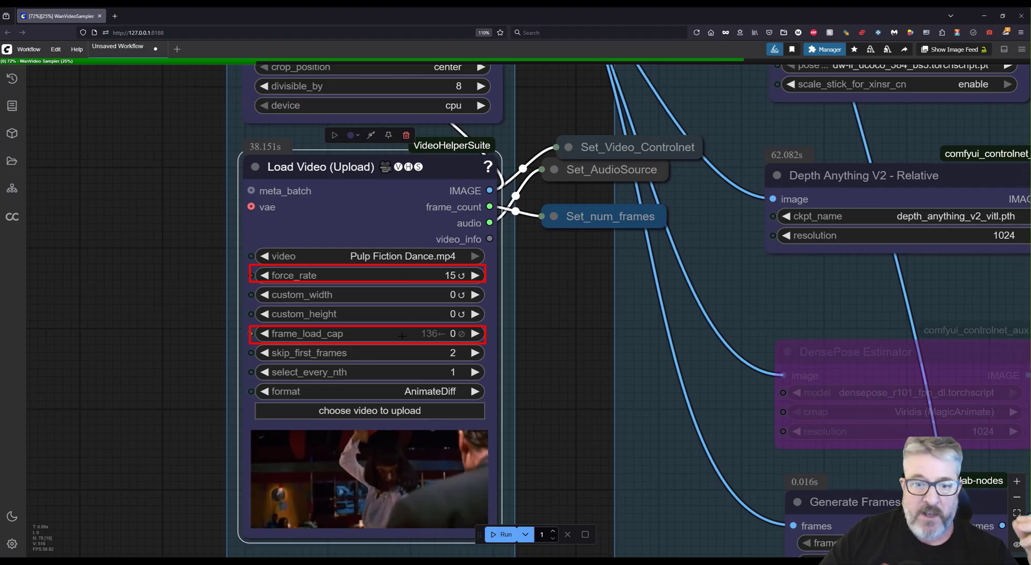
{"action": "left_click_drag", "start_coordinate": [401, 335], "coordinate": [515, 325]}
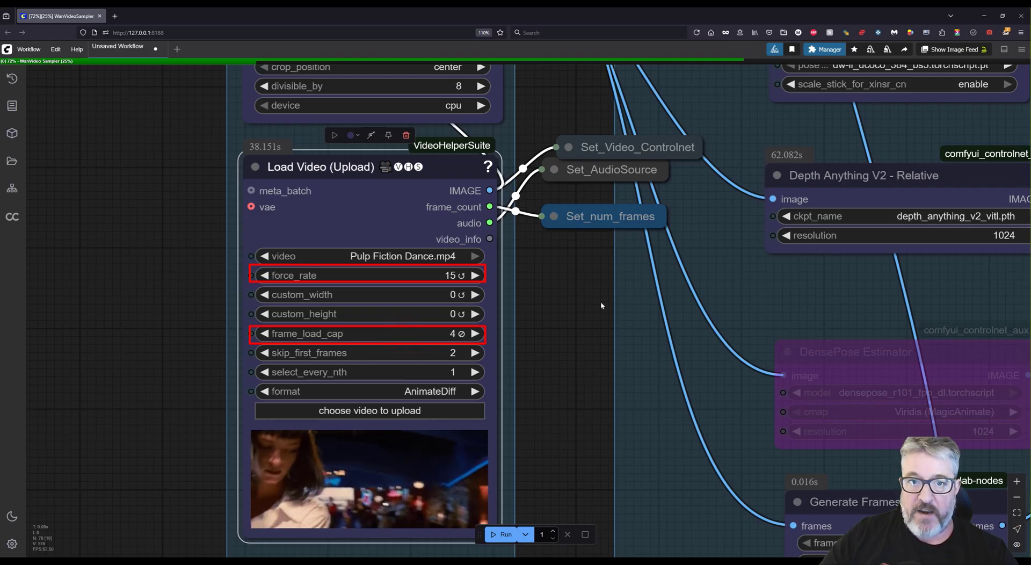
{"action": "left_click_drag", "start_coordinate": [395, 333], "coordinate": [403, 332]}
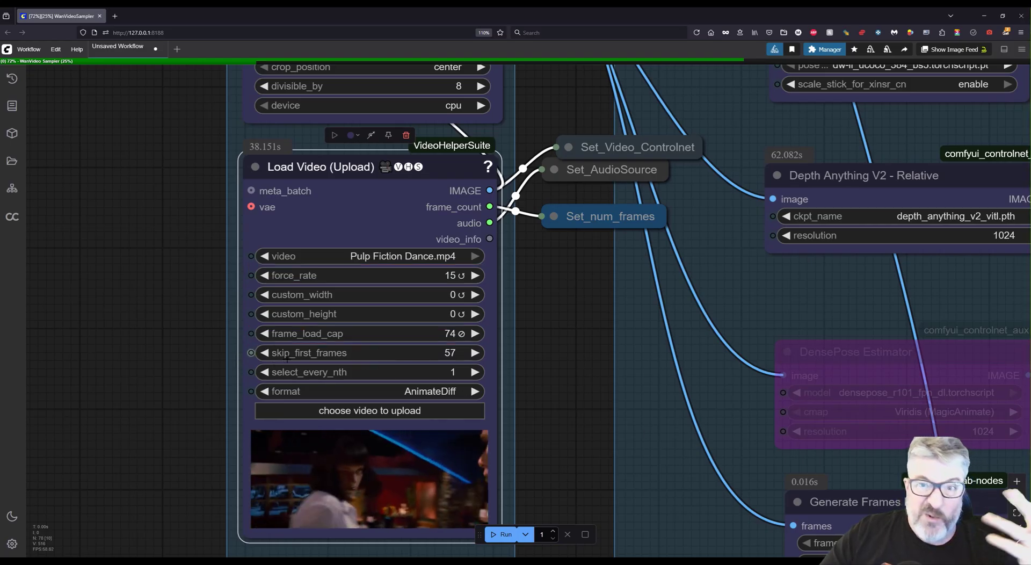
Step: Review the WanVideo BlockSwap, Model Loader and VACE Model Select settings above the input video nodes
{"action": "left_click_drag", "start_coordinate": [581, 276], "coordinate": [532, 376]}
{"action": "scroll", "coordinate": [532, 376], "scroll_direction": "down", "scroll_amount": 7}
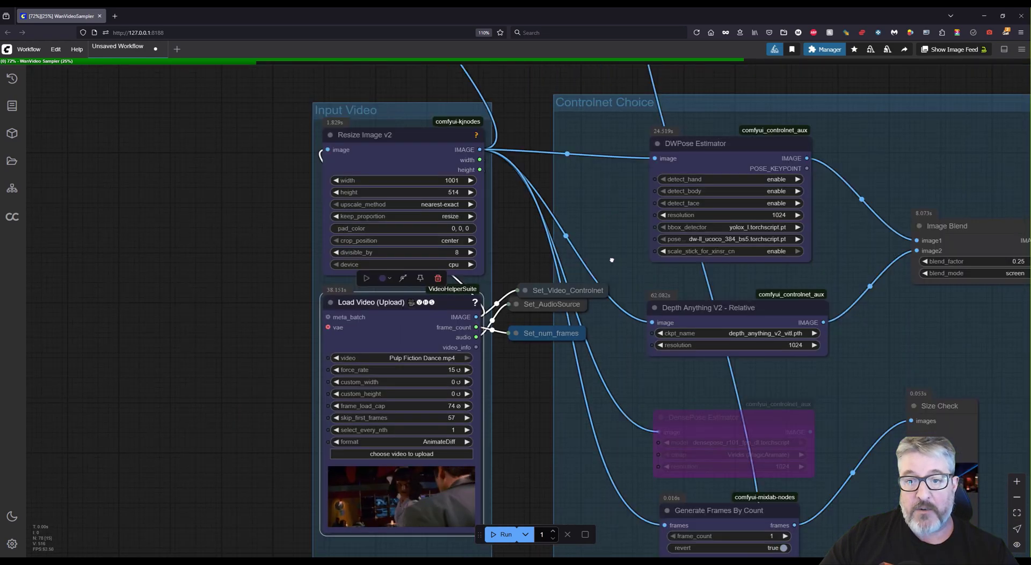
{"action": "left_click_drag", "start_coordinate": [594, 72], "coordinate": [552, 288]}
{"action": "left_click_drag", "start_coordinate": [629, 72], "coordinate": [554, 288]}
{"action": "left_click_drag", "start_coordinate": [556, 165], "coordinate": [537, 266]}
{"action": "scroll", "coordinate": [537, 227], "scroll_direction": "up", "scroll_amount": 5}
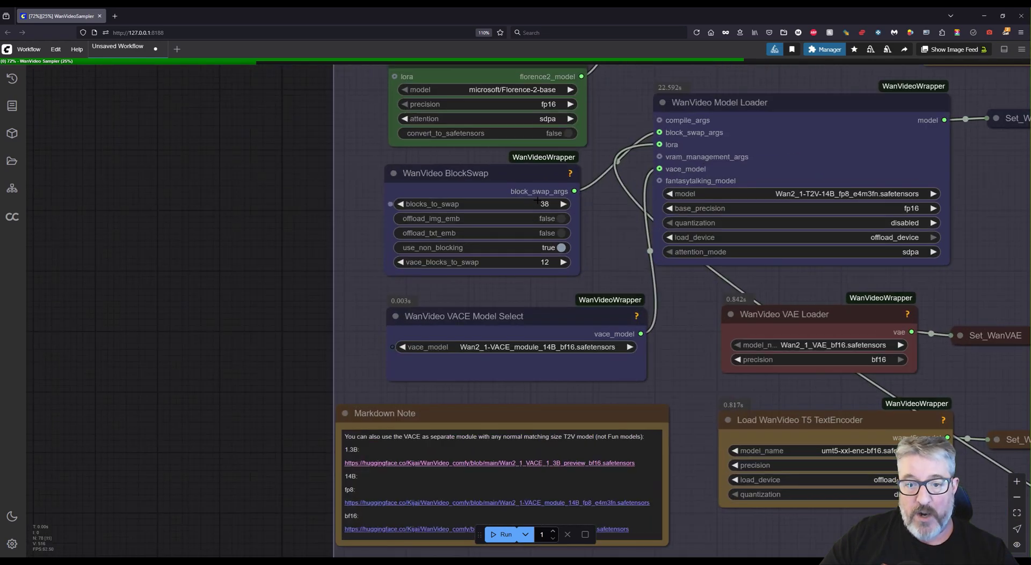
{"action": "scroll", "coordinate": [507, 318], "scroll_direction": "down", "scroll_amount": 4}
{"action": "left_click_drag", "start_coordinate": [519, 324], "coordinate": [520, 143]}
{"action": "left_click_drag", "start_coordinate": [483, 349], "coordinate": [499, 140]}
{"action": "left_click_drag", "start_coordinate": [415, 465], "coordinate": [496, 148]}
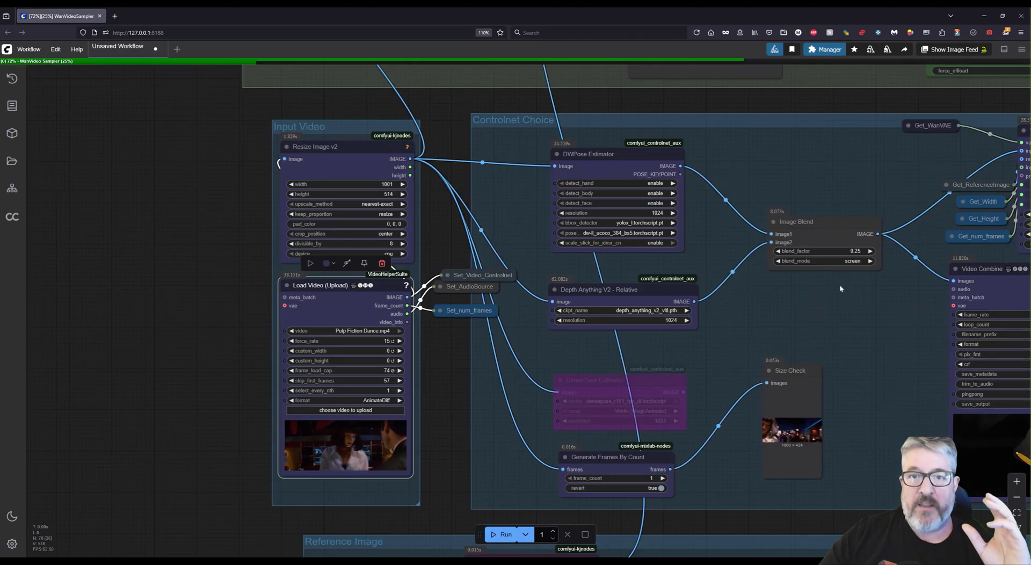
Step: Trace the input video's connections through the Controlnet Choice group to the Image Blend, Video Combine and Size Check nodes
{"action": "left_click_drag", "start_coordinate": [835, 308], "coordinate": [559, 373]}
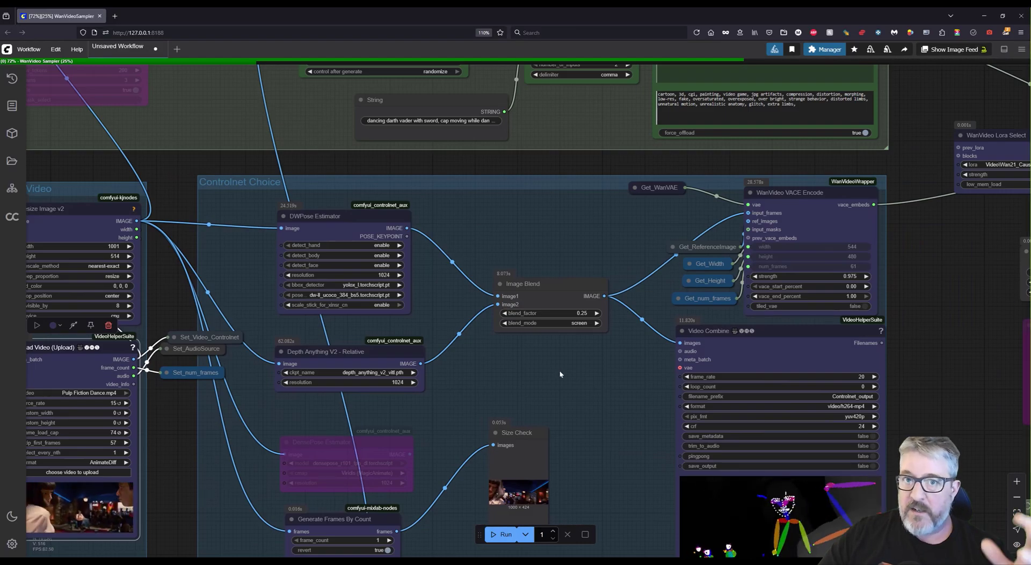
{"action": "left_click_drag", "start_coordinate": [467, 368], "coordinate": [647, 348]}
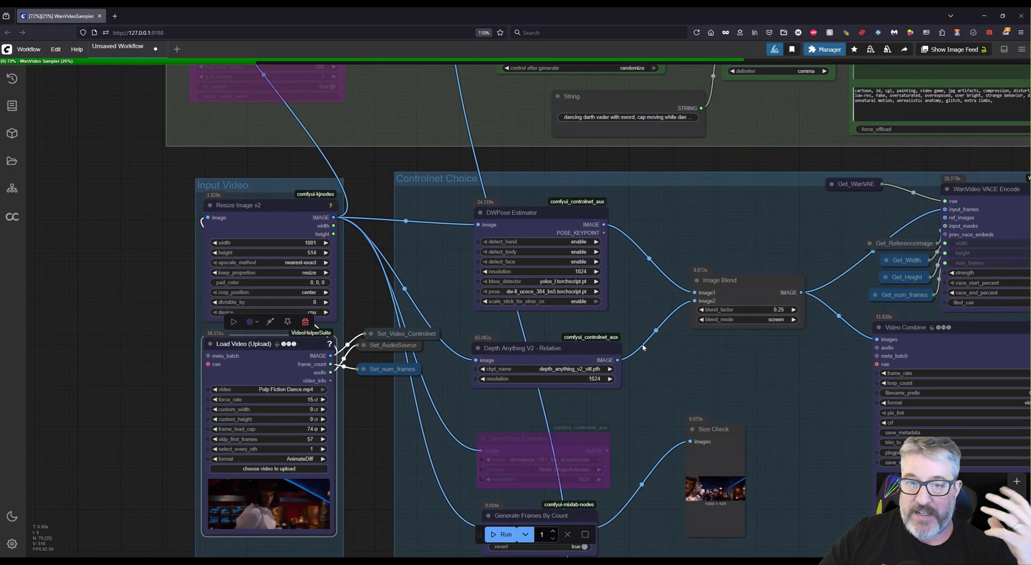
{"action": "scroll", "coordinate": [385, 446], "scroll_direction": "up", "scroll_amount": 4}
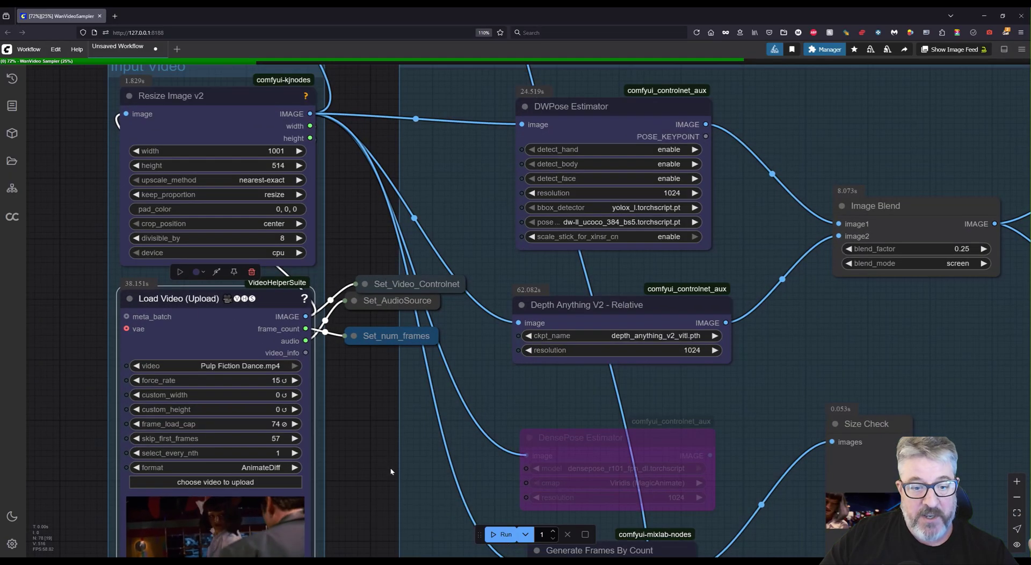
{"action": "left_click_drag", "start_coordinate": [391, 471], "coordinate": [243, 296]}
{"action": "scroll", "coordinate": [243, 295], "scroll_direction": "down", "scroll_amount": 2}
{"action": "left_click_drag", "start_coordinate": [714, 195], "coordinate": [705, 314]}
{"action": "scroll", "coordinate": [682, 257], "scroll_direction": "down", "scroll_amount": 5}
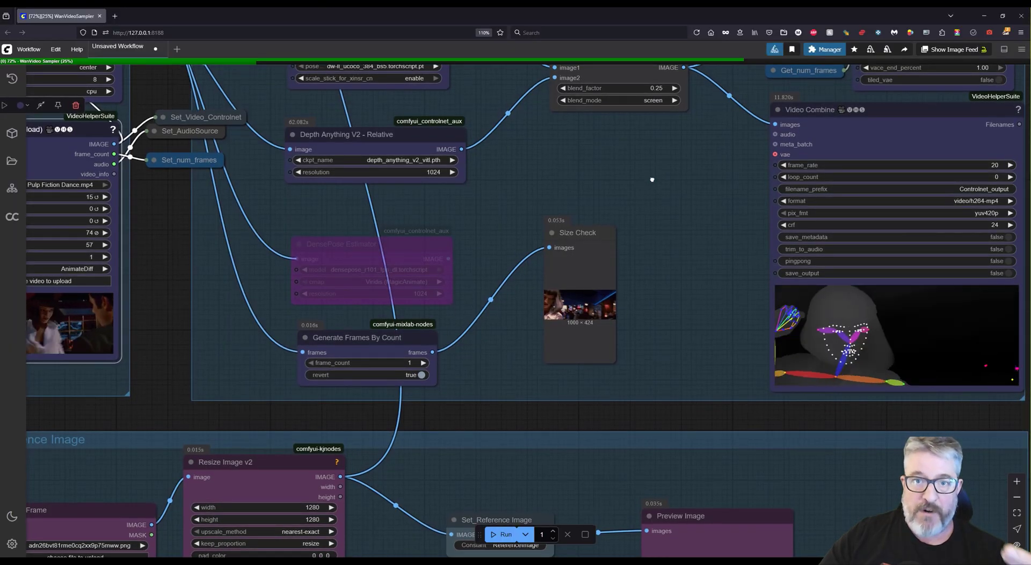
Step: Examine the Reference Image group's First Frame image, resize dimensions and resolution note against the input video
{"action": "left_click_drag", "start_coordinate": [596, 388], "coordinate": [806, 124]}
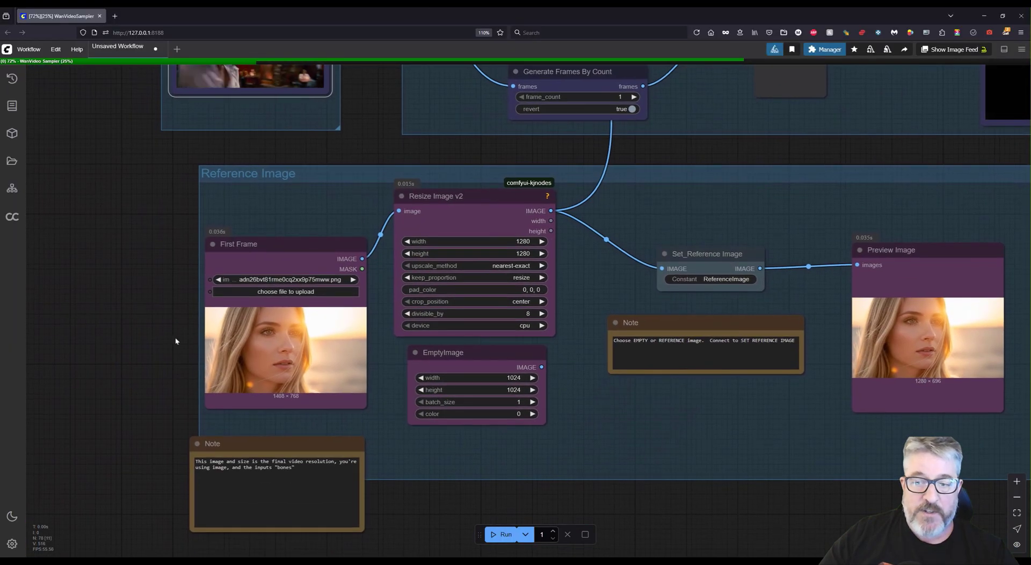
{"action": "scroll", "coordinate": [176, 334], "scroll_direction": "up", "scroll_amount": 5}
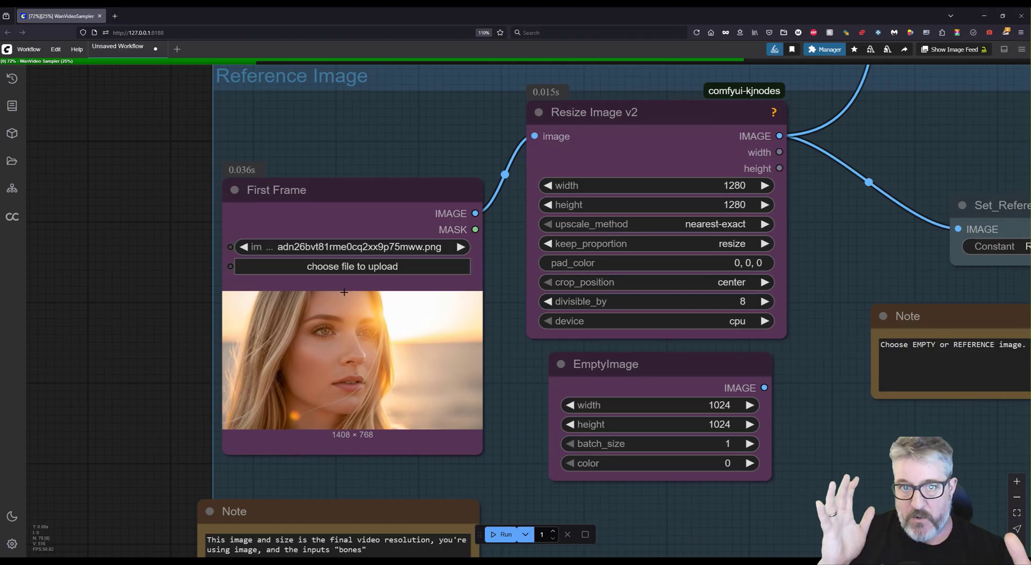
{"action": "left_click_drag", "start_coordinate": [434, 213], "coordinate": [435, 240]}
{"action": "scroll", "coordinate": [437, 238], "scroll_direction": "down", "scroll_amount": 6}
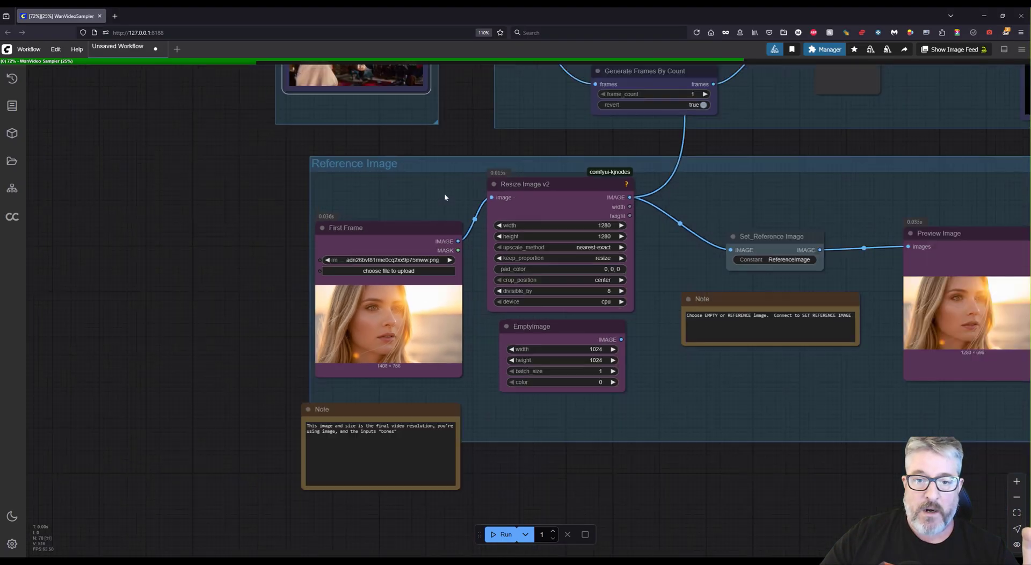
{"action": "left_click_drag", "start_coordinate": [443, 198], "coordinate": [424, 340]}
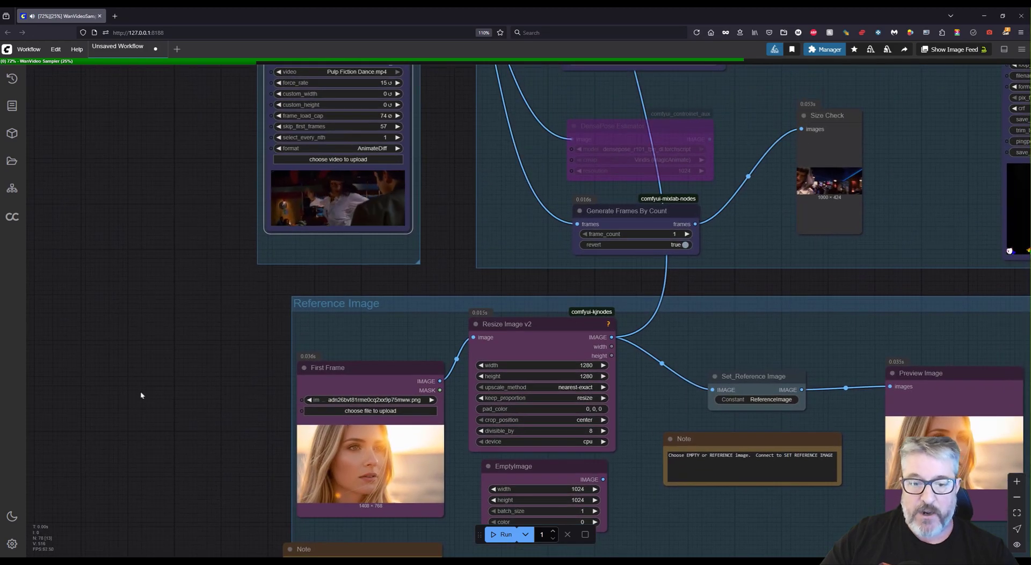
{"action": "left_click_drag", "start_coordinate": [161, 438], "coordinate": [161, 388]}
{"action": "scroll", "coordinate": [282, 394], "scroll_direction": "up", "scroll_amount": 5}
{"action": "scroll", "coordinate": [248, 346], "scroll_direction": "down", "scroll_amount": 4}
{"action": "left_click_drag", "start_coordinate": [248, 355], "coordinate": [252, 387]}
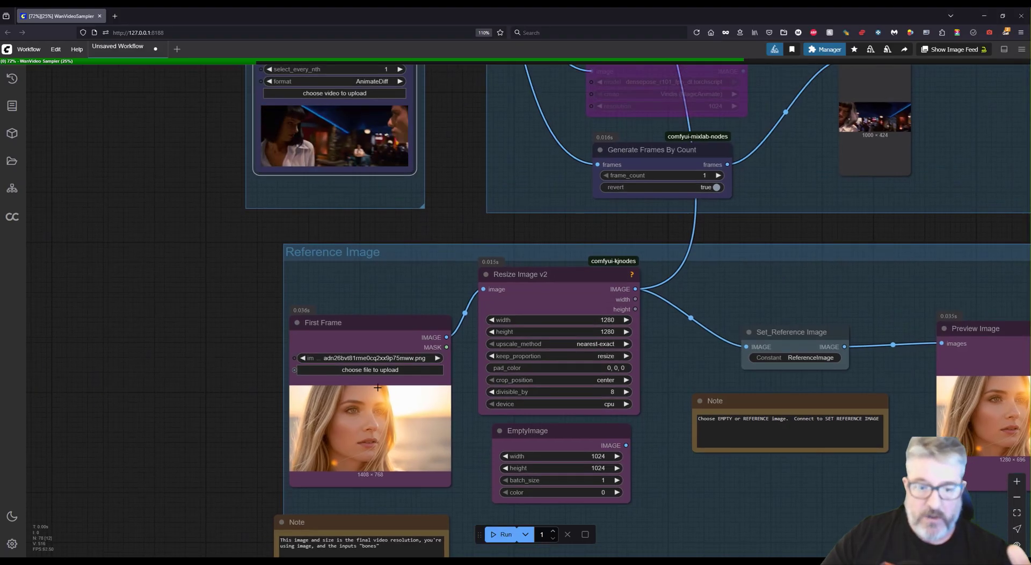
Step: Load the underwater couple image from the Samurai folder into the First Frame node
{"action": "left_click", "coordinate": [366, 372]}
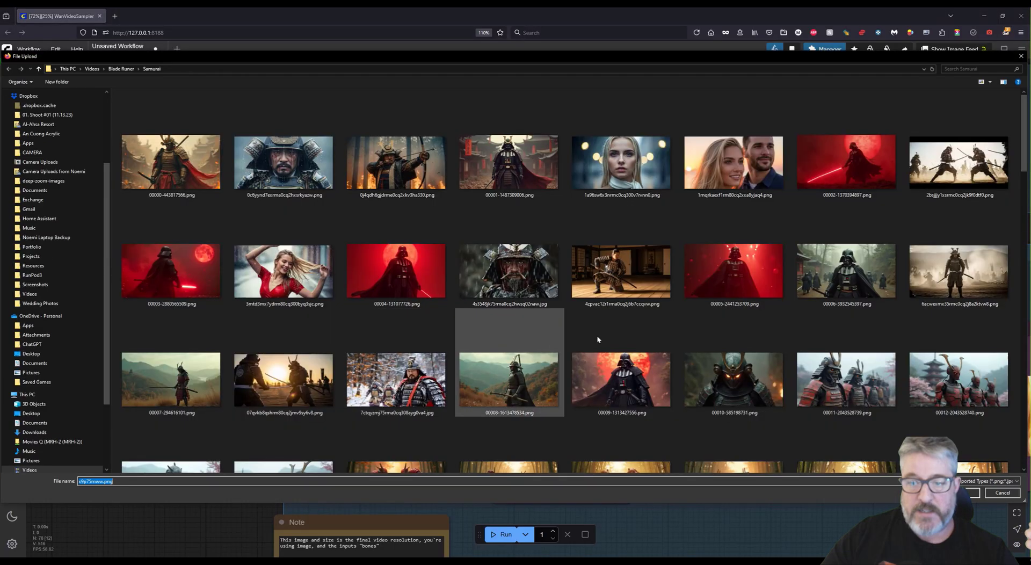
{"action": "scroll", "coordinate": [623, 355], "scroll_direction": "down", "scroll_amount": 15}
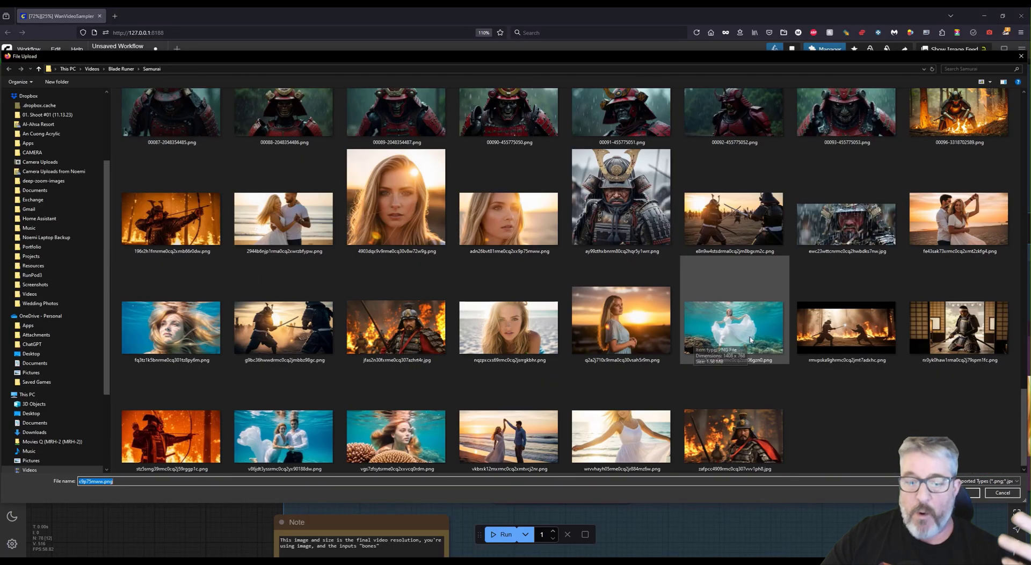
{"action": "double_click", "coordinate": [283, 436]}
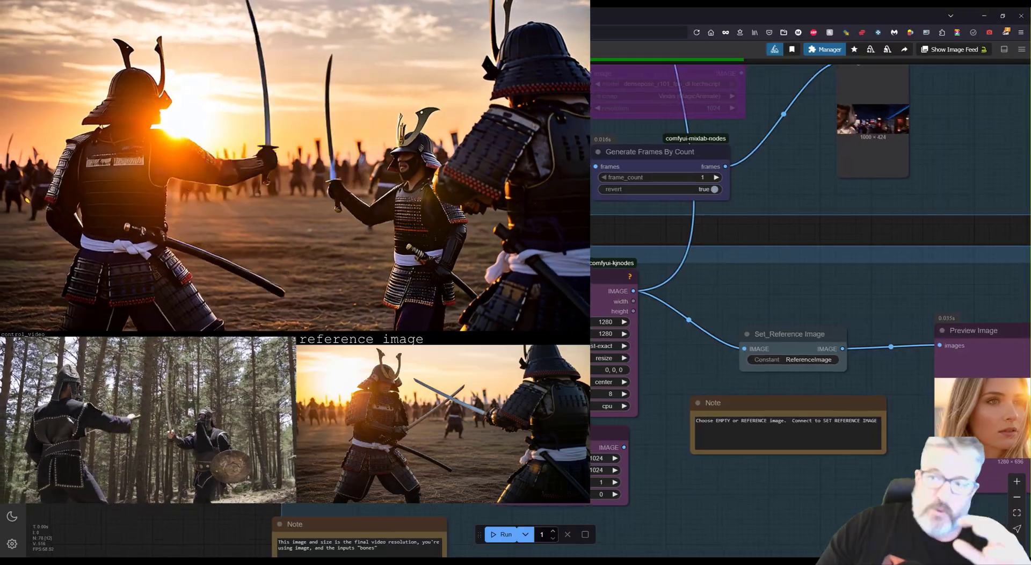
{"action": "left_click_drag", "start_coordinate": [959, 115], "coordinate": [907, 156]}
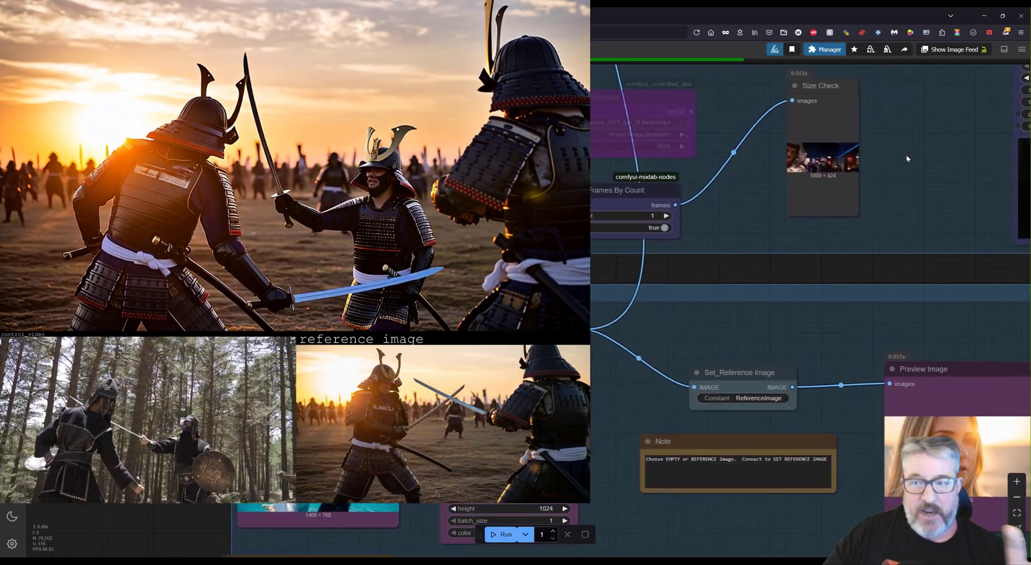
{"action": "left_click_drag", "start_coordinate": [404, 537], "coordinate": [481, 433]}
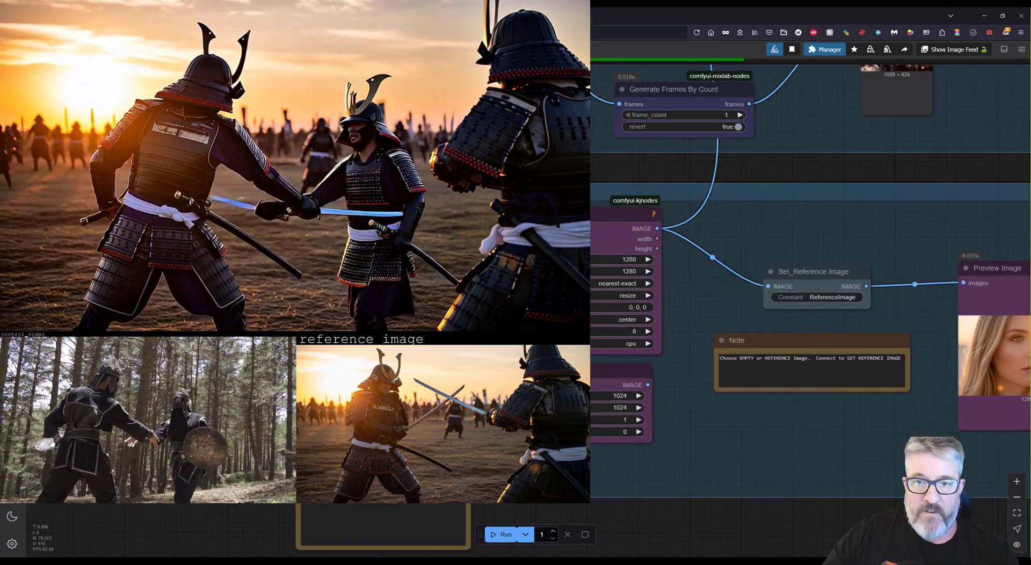
{"action": "scroll", "coordinate": [481, 433], "scroll_direction": "up", "scroll_amount": 3}
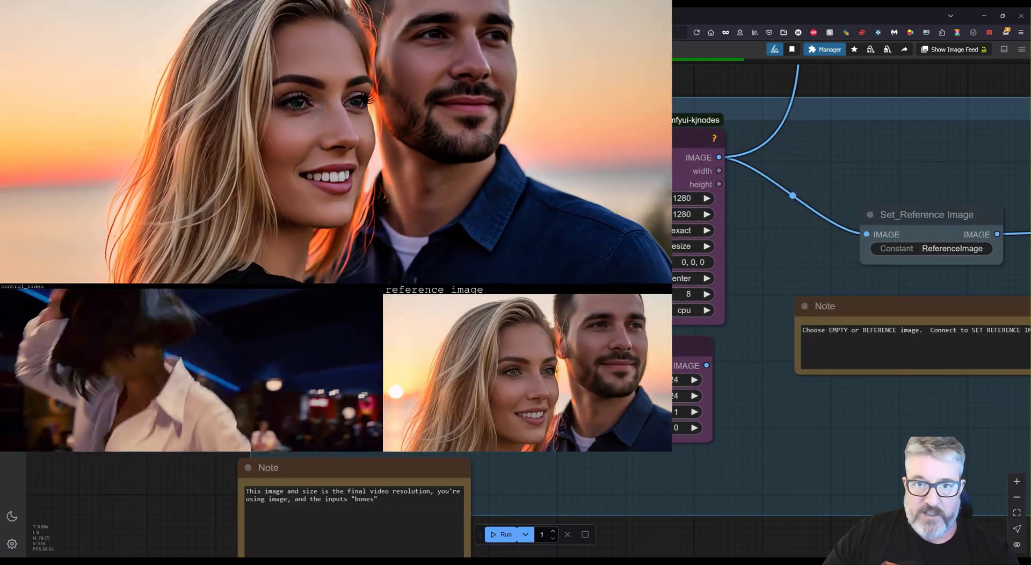
{"action": "mouse_move", "coordinate": [481, 434]}
{"action": "left_mouse_down"}
{"action": "mouse_move", "coordinate": [478, 505]}
{"action": "mouse_move", "coordinate": [485, 444]}
{"action": "left_mouse_up"}
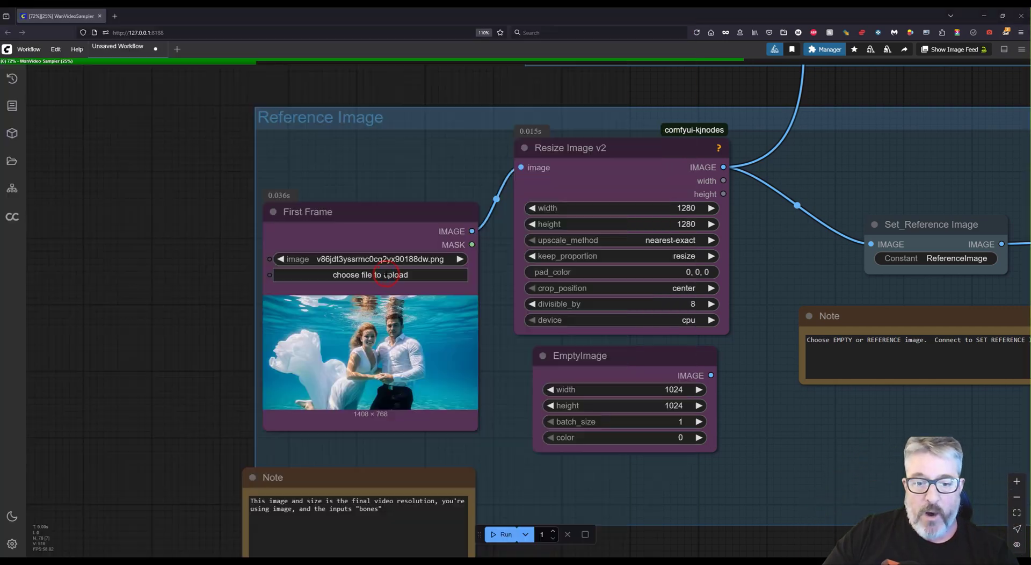
Step: Load the samurai archer image 0j4qdh6gjdrme0cq2xkv3ha330.png into the First Frame node as the reference image
{"action": "left_click", "coordinate": [384, 271]}
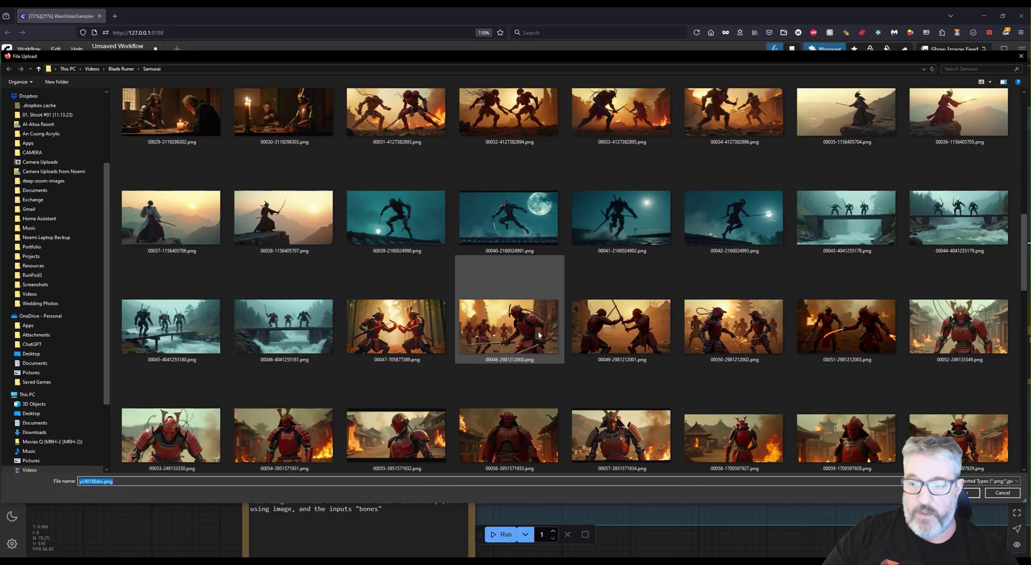
{"action": "scroll", "coordinate": [538, 336], "scroll_direction": "down", "scroll_amount": 10}
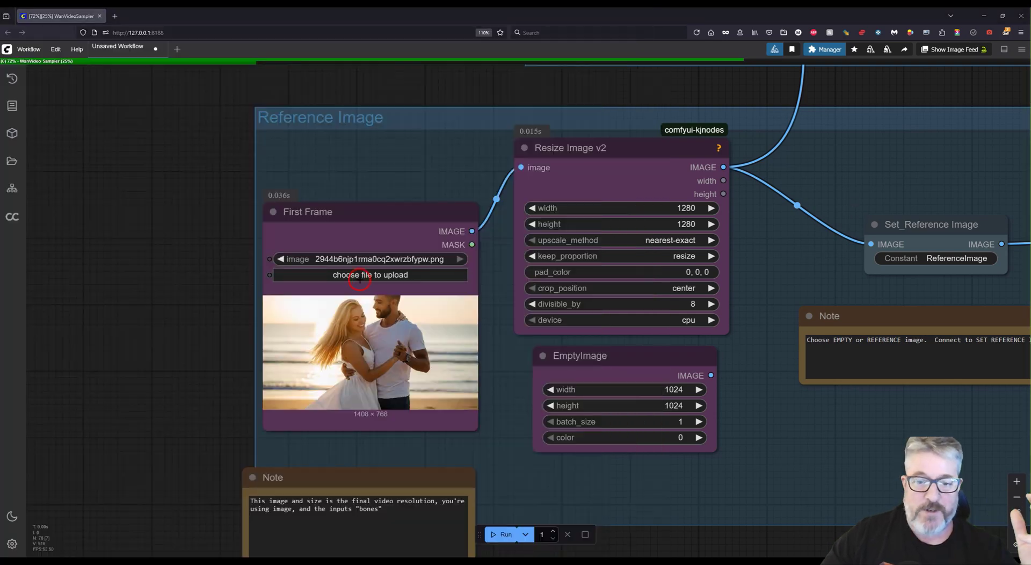
{"action": "left_click", "coordinate": [359, 276]}
{"action": "double_click", "coordinate": [380, 159]}
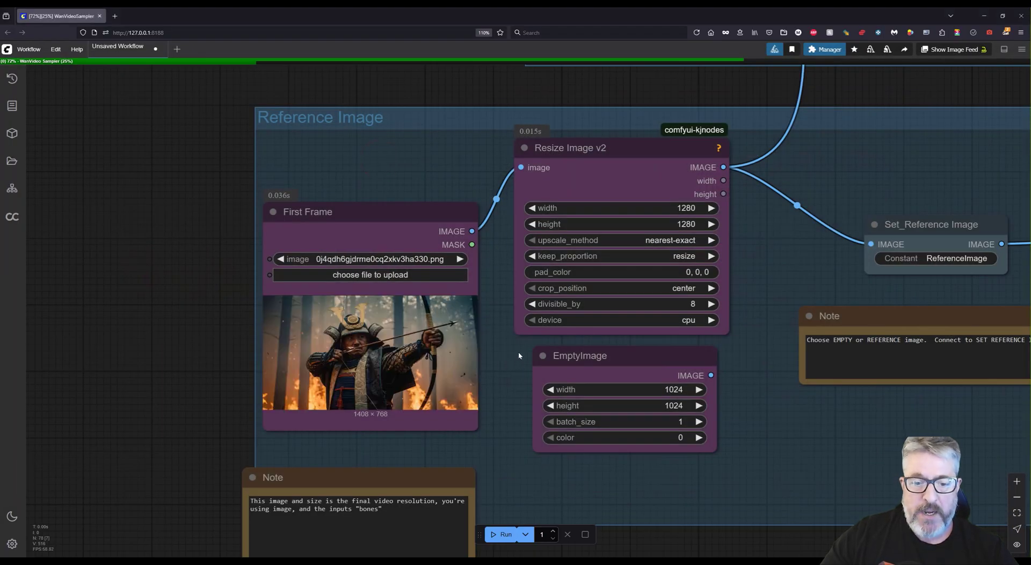
Step: Load Archer_3x Speed.mp4 from the Original folder into the Load Video node as the input video
{"action": "left_click_drag", "start_coordinate": [491, 216], "coordinate": [478, 400]}
{"action": "scroll", "coordinate": [479, 400], "scroll_direction": "down", "scroll_amount": 2}
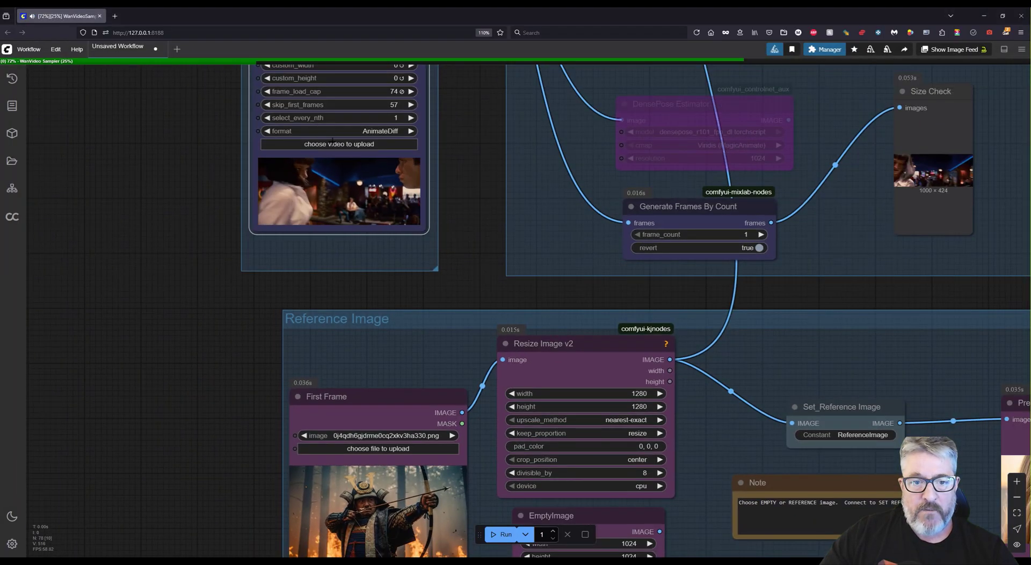
{"action": "left_click", "coordinate": [332, 141]}
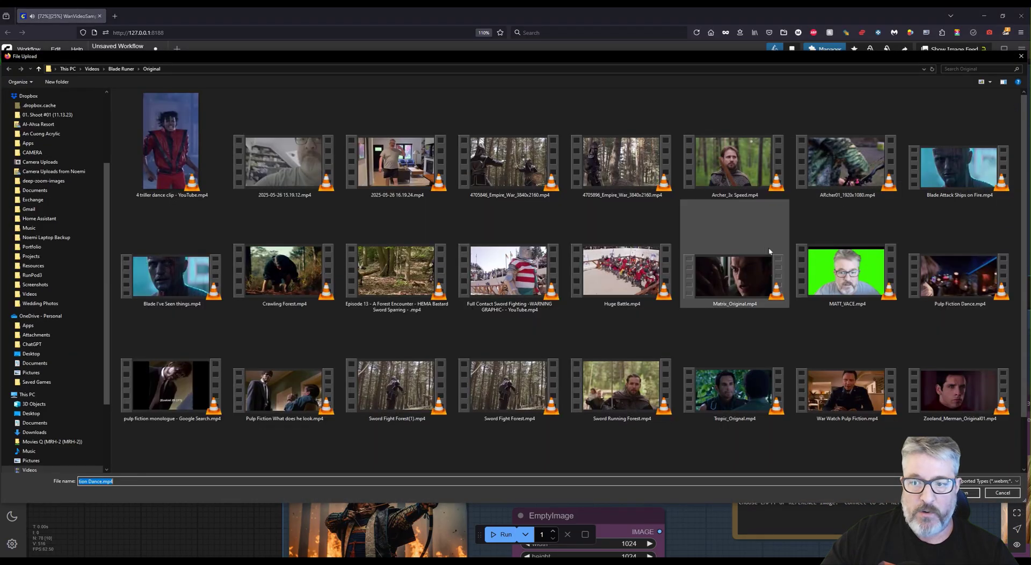
{"action": "double_click", "coordinate": [743, 143]}
{"action": "left_click_drag", "start_coordinate": [507, 321], "coordinate": [530, 262]}
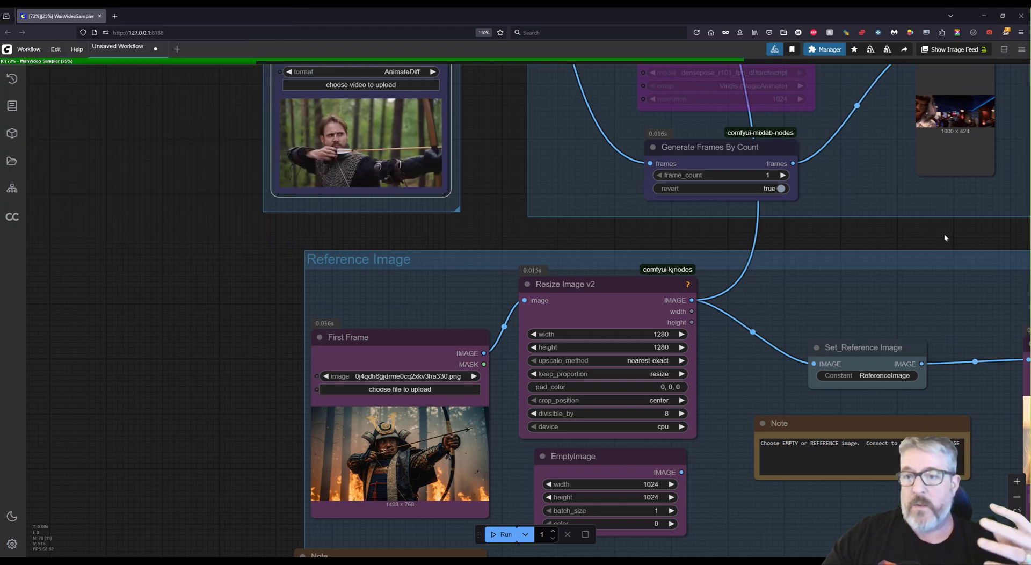
Step: Examine how the Florence reference caption and the String prompt are combined and passed to the WanVideo TextEncode node
{"action": "left_click_drag", "start_coordinate": [876, 249], "coordinate": [577, 251]}
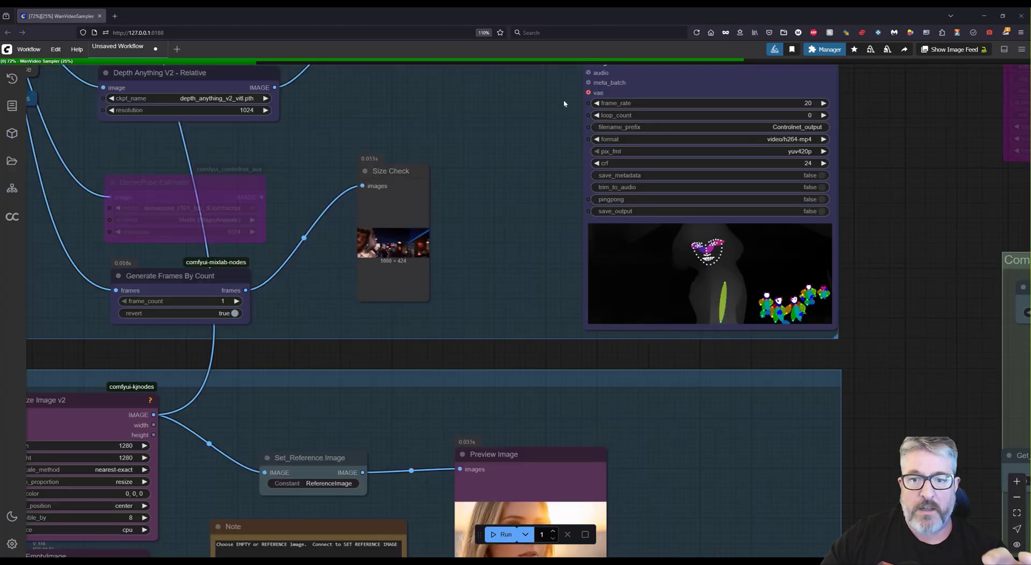
{"action": "left_click_drag", "start_coordinate": [534, 149], "coordinate": [546, 524]}
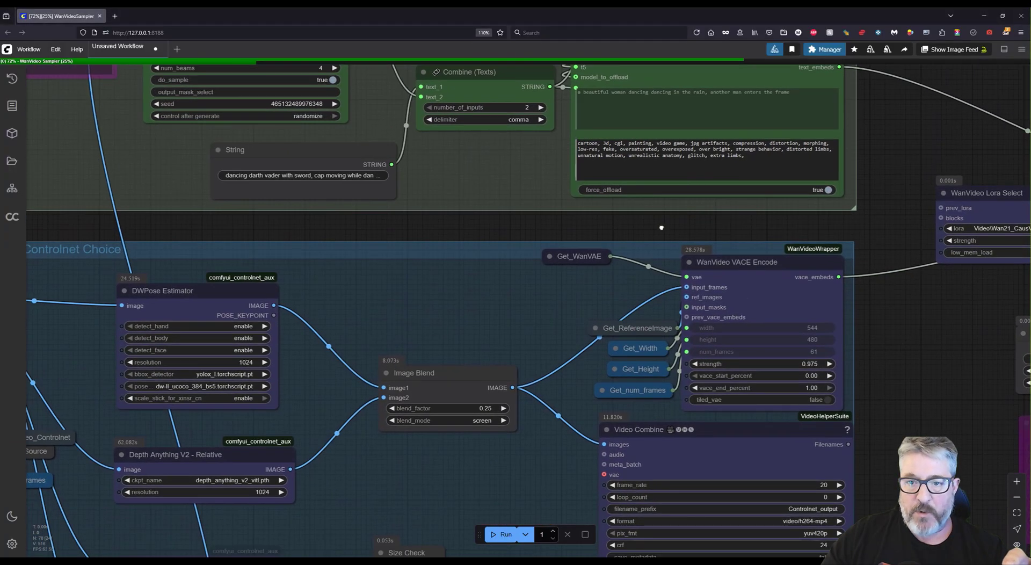
{"action": "left_click_drag", "start_coordinate": [659, 232], "coordinate": [647, 252]}
{"action": "left_click_drag", "start_coordinate": [373, 237], "coordinate": [404, 455]}
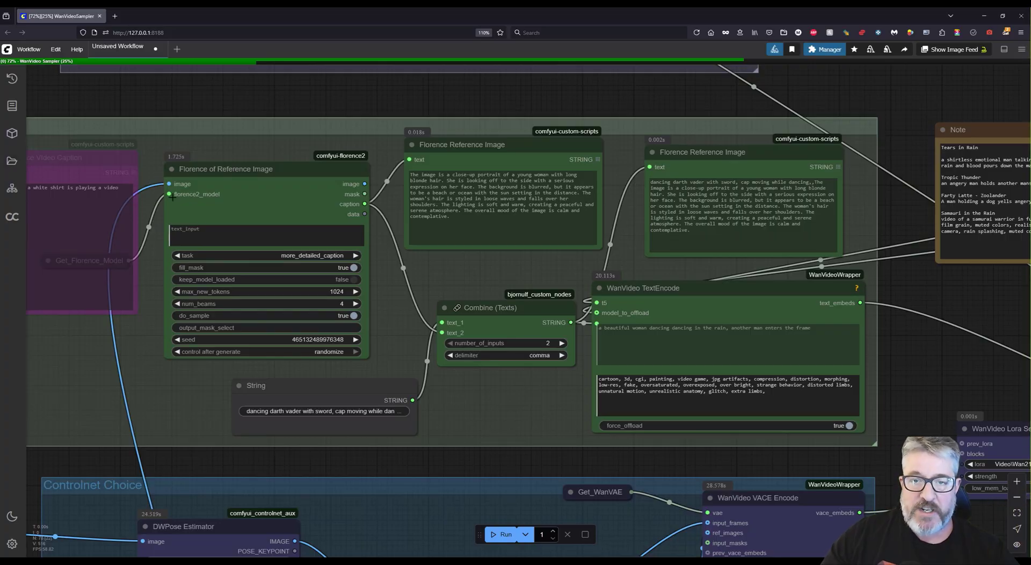
{"action": "left_click_drag", "start_coordinate": [200, 435], "coordinate": [628, 21]}
{"action": "left_click_drag", "start_coordinate": [510, 93], "coordinate": [107, 417]}
{"action": "left_click_drag", "start_coordinate": [557, 133], "coordinate": [399, 205]}
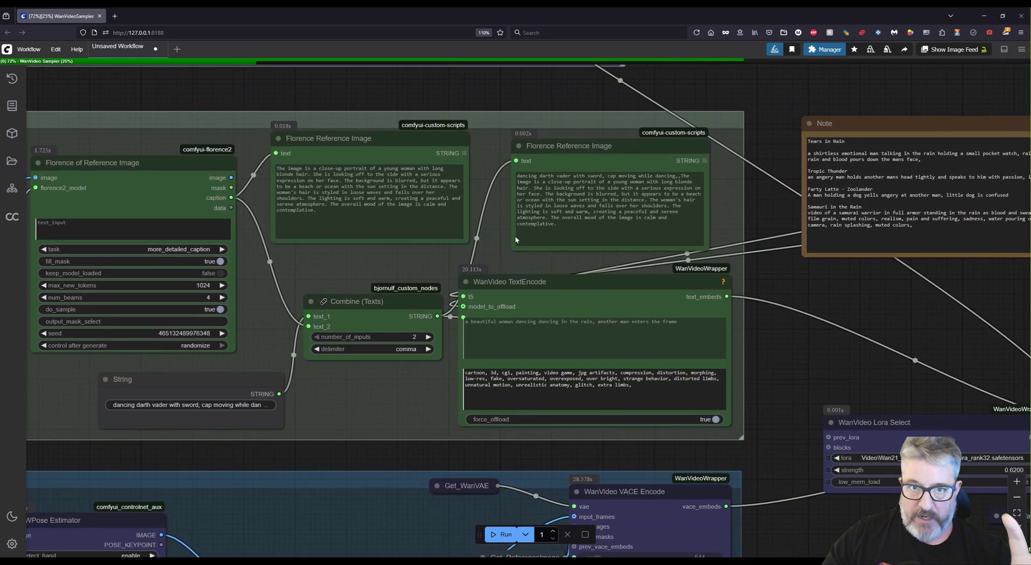
Step: Check the final Darth Vader video preview against the String prompt and the nodes of the Auto Caption with Florence group
{"action": "left_click_drag", "start_coordinate": [877, 311], "coordinate": [8, 2]}
{"action": "left_click_drag", "start_coordinate": [581, 183], "coordinate": [475, 139]}
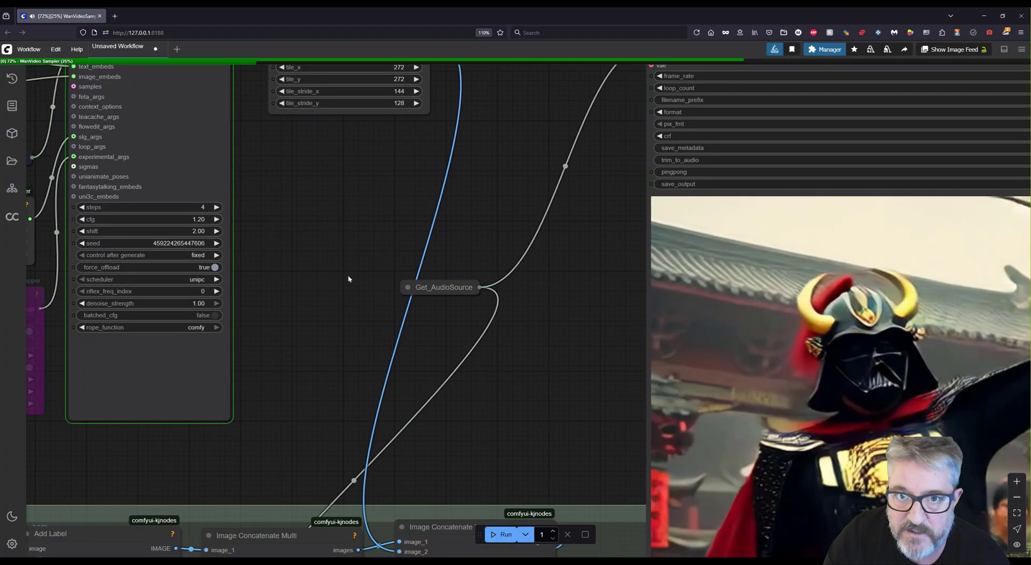
{"action": "left_click_drag", "start_coordinate": [636, 220], "coordinate": [1028, 176]}
{"action": "left_click_drag", "start_coordinate": [441, 168], "coordinate": [447, 170]}
{"action": "left_click_drag", "start_coordinate": [208, 106], "coordinate": [596, 250]}
{"action": "left_click_drag", "start_coordinate": [480, 188], "coordinate": [677, 341]}
{"action": "left_click_drag", "start_coordinate": [492, 306], "coordinate": [524, 302]}
{"action": "left_click_drag", "start_coordinate": [327, 278], "coordinate": [496, 384]}
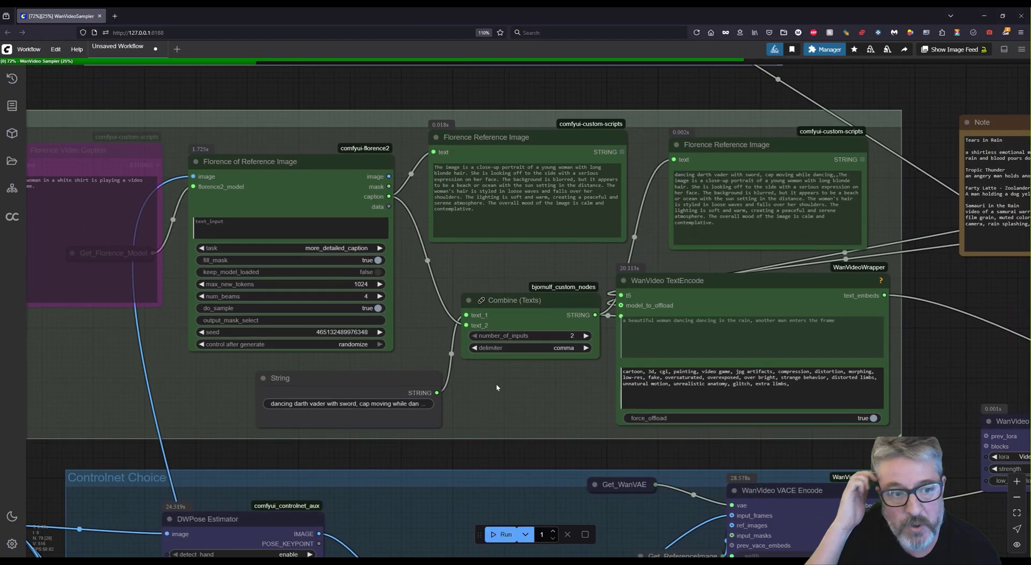
{"action": "left_click_drag", "start_coordinate": [323, 297], "coordinate": [647, 294]}
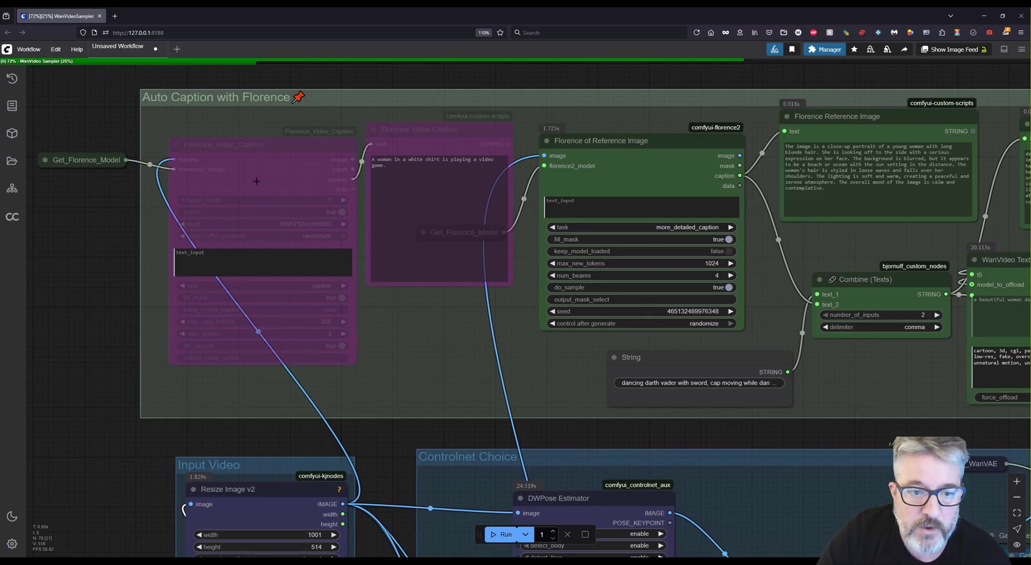
Step: Compare the Florence caption of the reference image with the combined text in the Auto Caption with Florence group
{"action": "left_click_drag", "start_coordinate": [444, 476], "coordinate": [398, 458]}
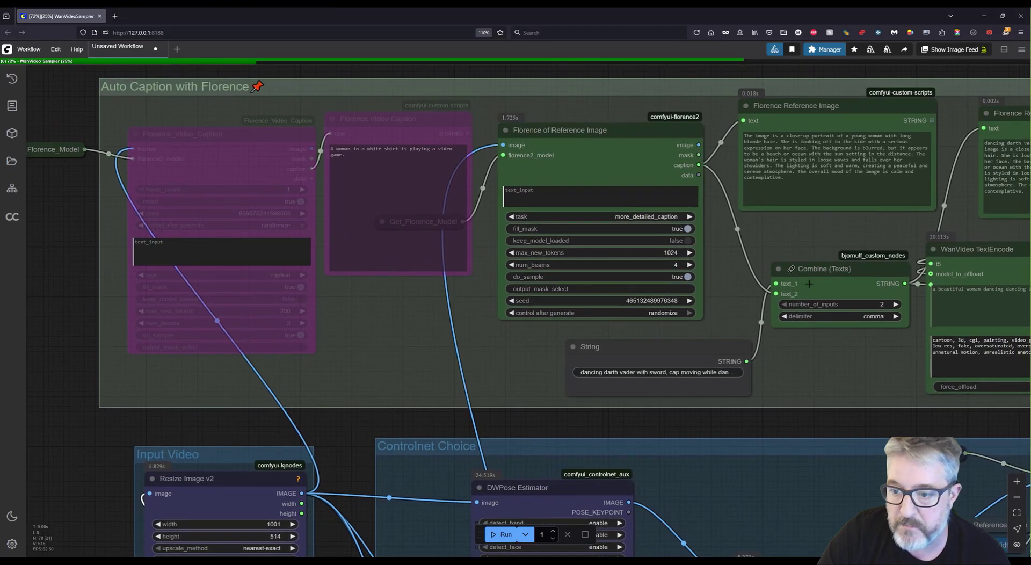
{"action": "left_click_drag", "start_coordinate": [809, 284], "coordinate": [511, 310]}
{"action": "left_click", "coordinate": [558, 130]}
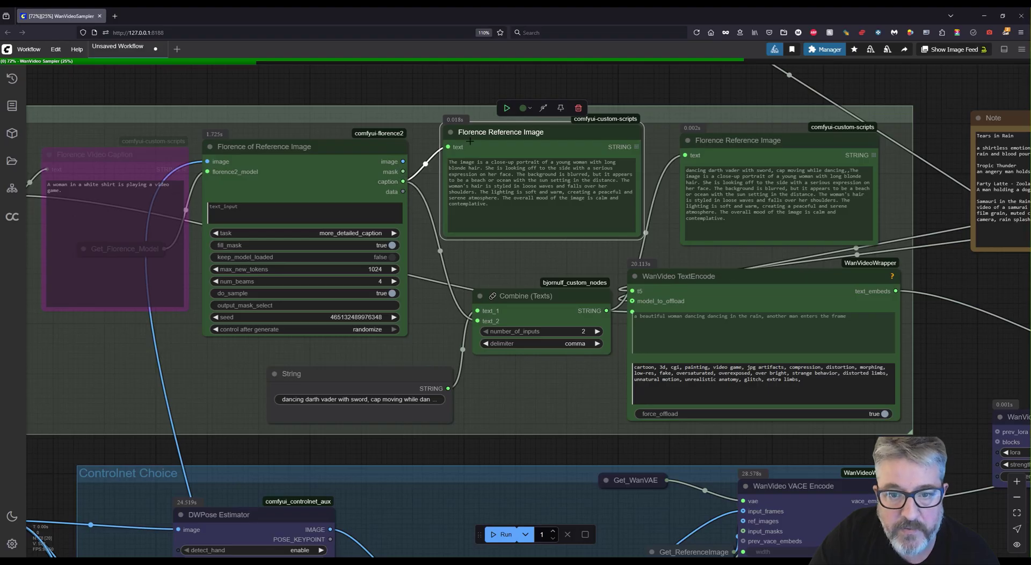
{"action": "left_click_drag", "start_coordinate": [516, 136], "coordinate": [560, 129]}
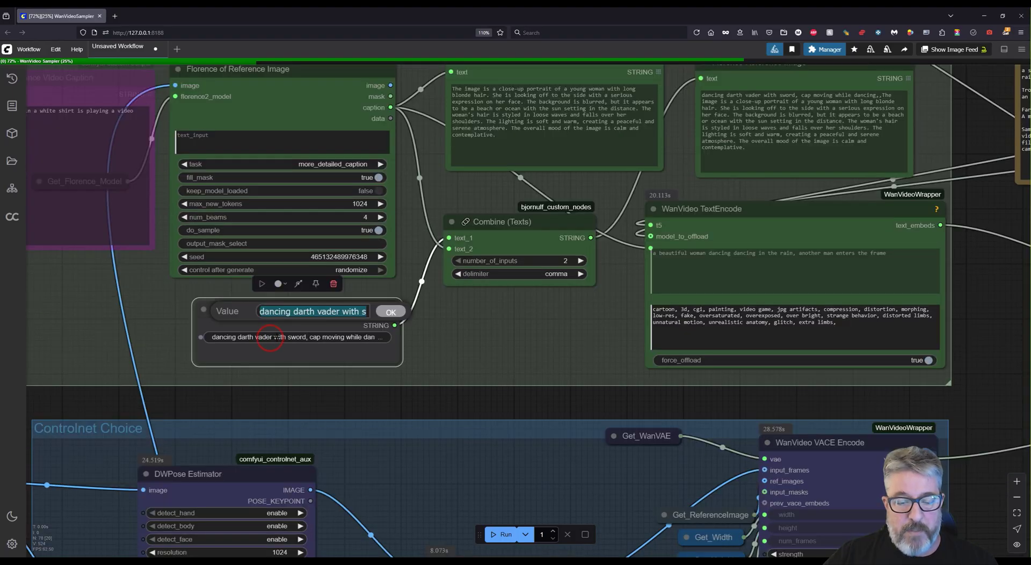
Step: Connect the Combine (Texts) string output to the positive prompt of the WanVideo TextEncode node and reposition the Combine node
{"action": "left_click", "coordinate": [462, 355]}
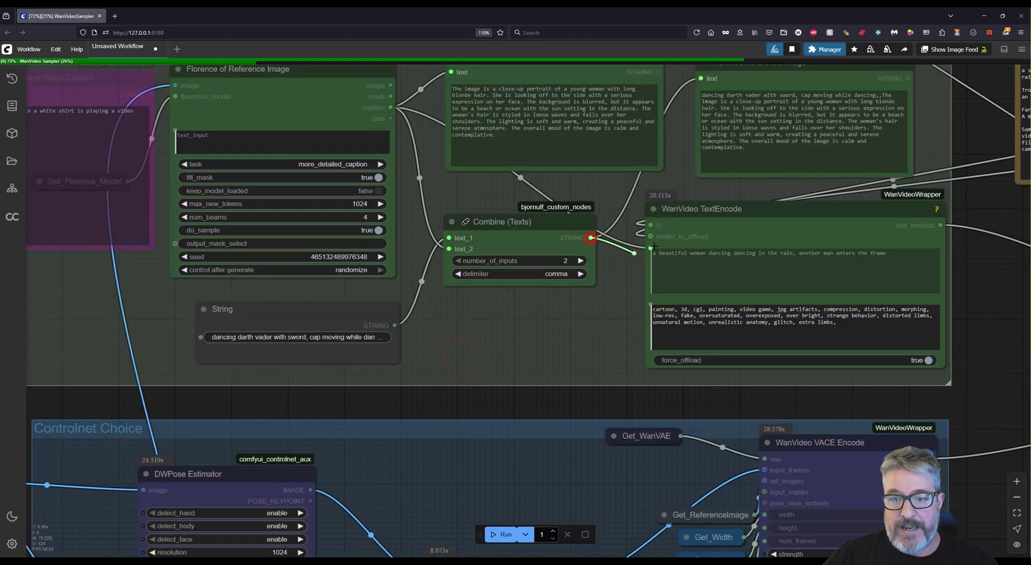
{"action": "left_click_drag", "start_coordinate": [654, 246], "coordinate": [651, 248]}
{"action": "left_click_drag", "start_coordinate": [545, 224], "coordinate": [531, 243]}
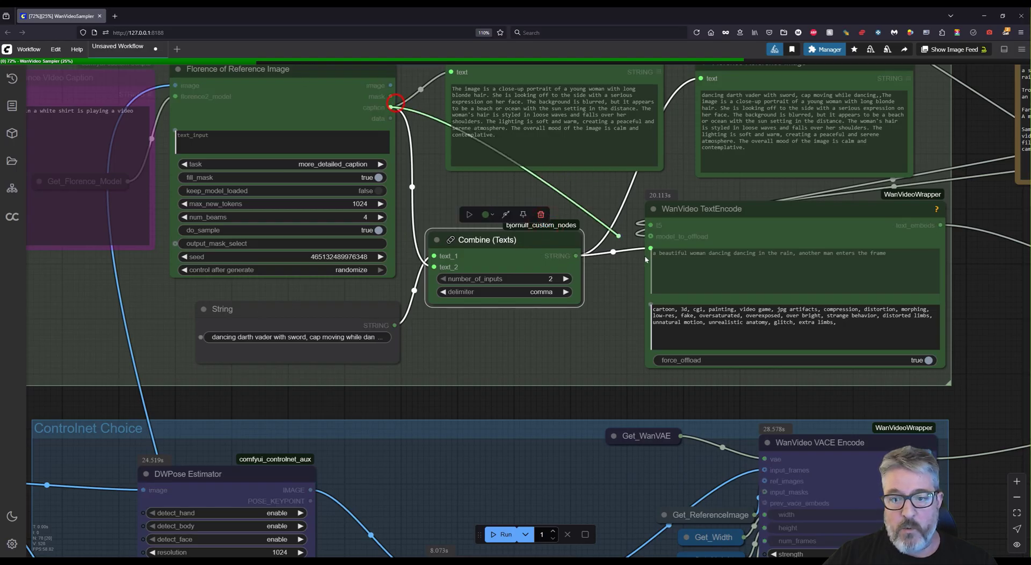
Step: Unlink the positive prompt of the WanVideo TextEncode node and replace its text with "a dancing darth vader"
{"action": "left_click_drag", "start_coordinate": [651, 248], "coordinate": [549, 181]}
{"action": "left_click", "coordinate": [596, 322]}
{"action": "left_click", "coordinate": [912, 256]}
{"action": "key", "text": "ctrl+a"}
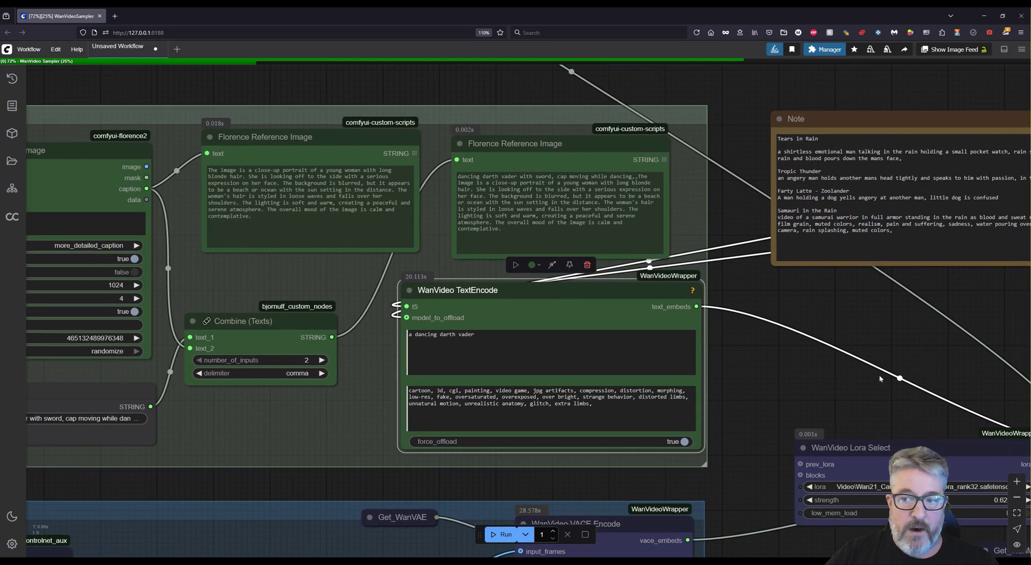
Step: Examine the steps, cfg and shift settings of the WanVideo Sampler node
{"action": "scroll", "coordinate": [755, 389], "scroll_direction": "down", "scroll_amount": 3}
{"action": "left_click_drag", "start_coordinate": [756, 390], "coordinate": [969, 348]}
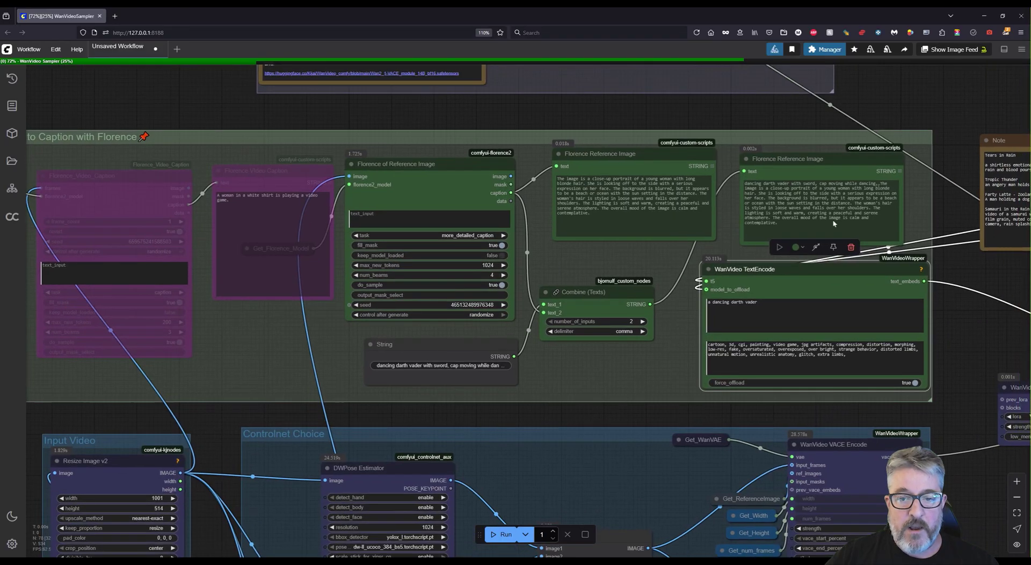
{"action": "left_click", "coordinate": [783, 127]}
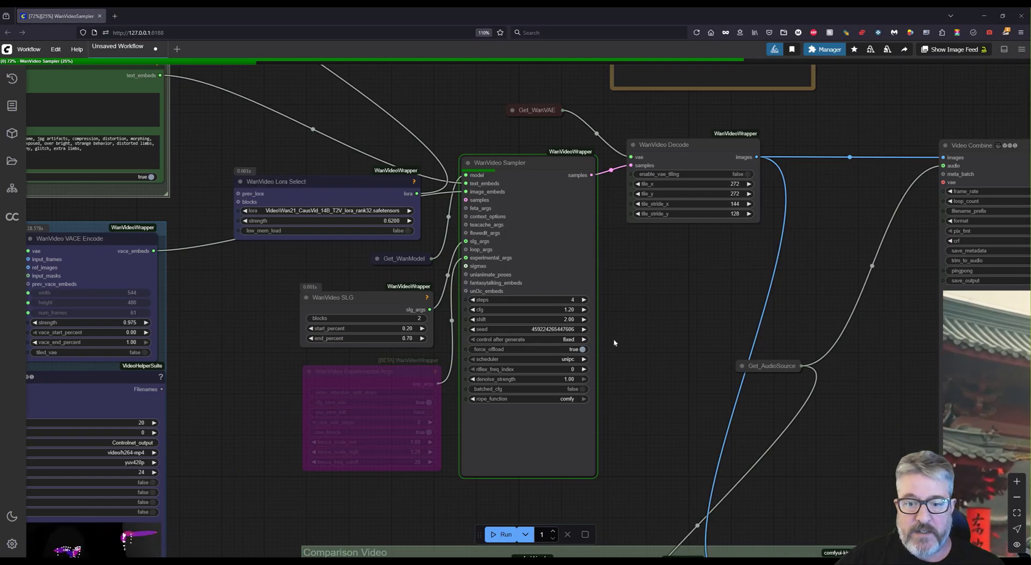
{"action": "scroll", "coordinate": [623, 362], "scroll_direction": "up", "scroll_amount": 5}
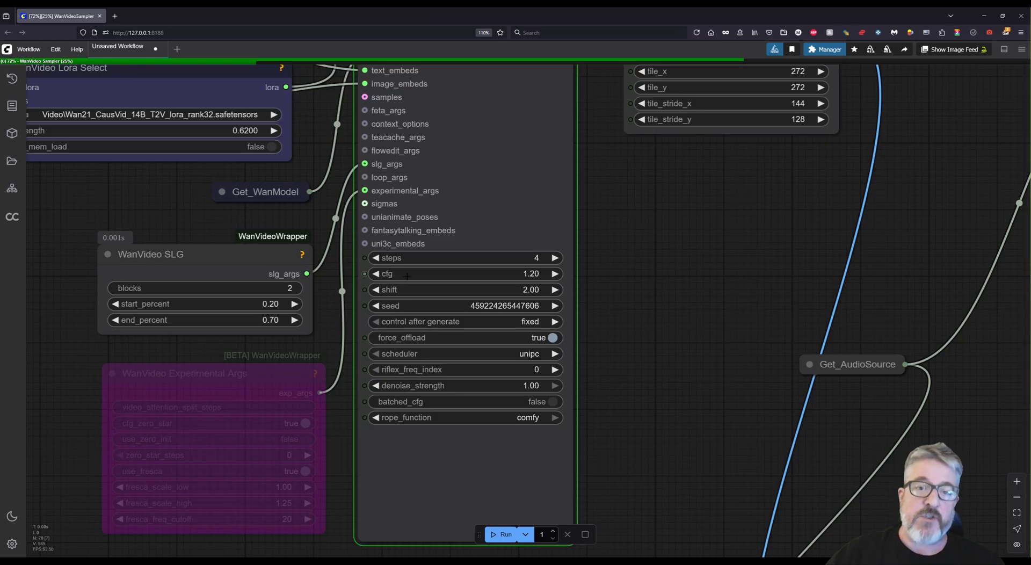
{"action": "left_click_drag", "start_coordinate": [483, 259], "coordinate": [467, 276]}
{"action": "scroll", "coordinate": [665, 357], "scroll_direction": "down", "scroll_amount": 2}
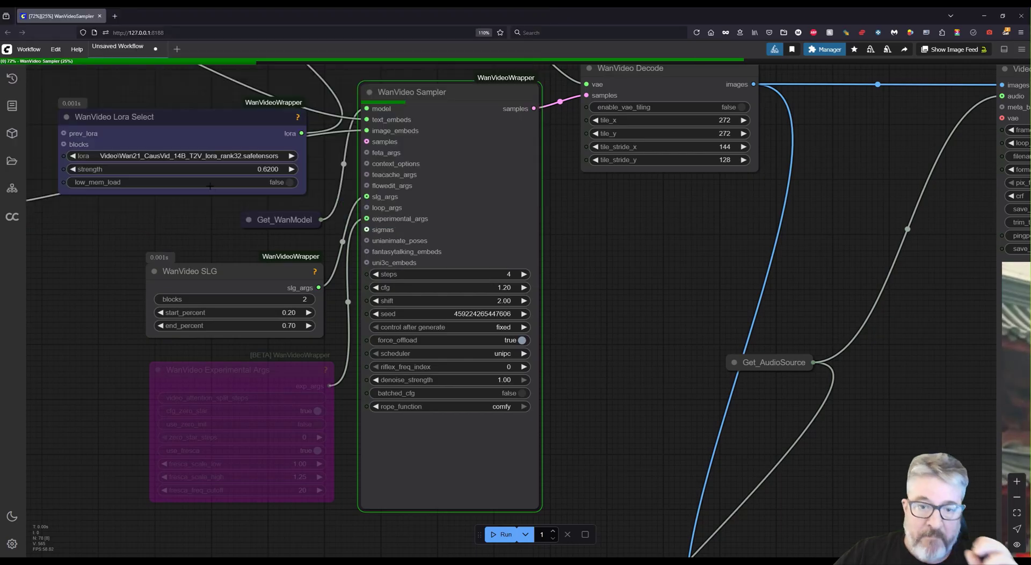
Step: Review the Lora Select and TextEncode nodes feeding the sampler, and view the sampler's available scheduler options
{"action": "left_click_drag", "start_coordinate": [216, 194], "coordinate": [531, 312]}
{"action": "left_click_drag", "start_coordinate": [379, 259], "coordinate": [624, 327]}
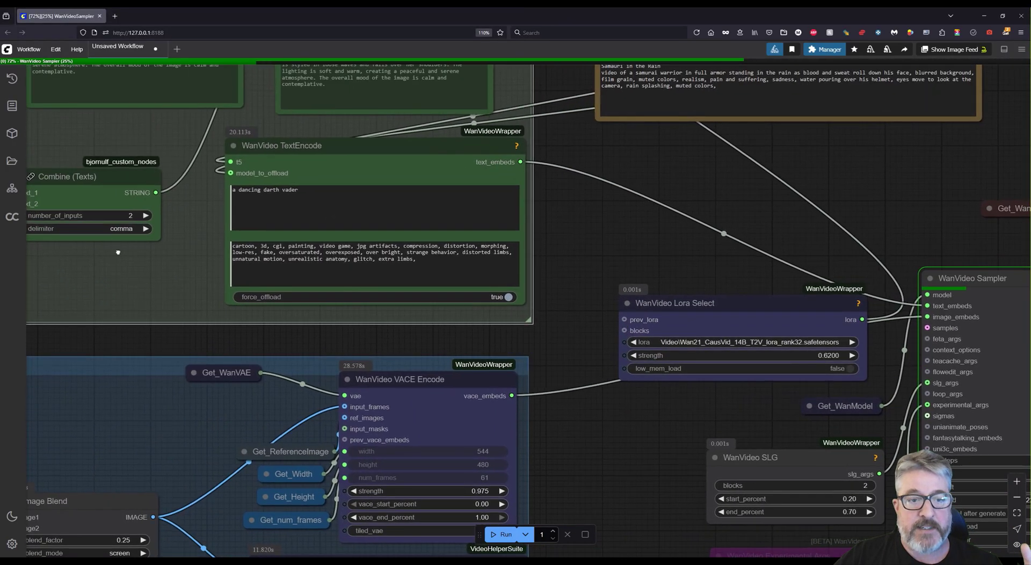
{"action": "left_click_drag", "start_coordinate": [107, 262], "coordinate": [422, 356]}
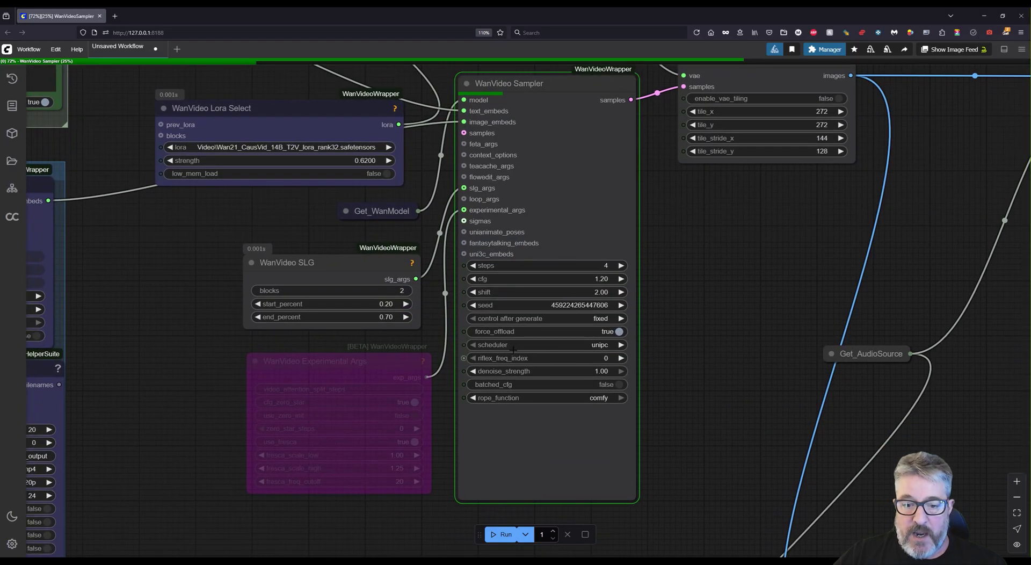
{"action": "left_click", "coordinate": [513, 348]}
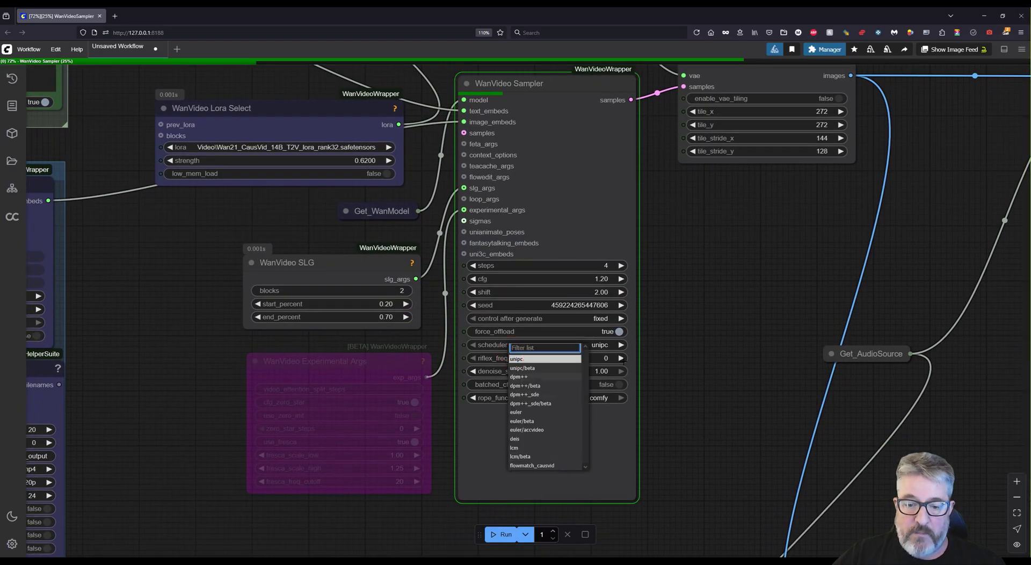
{"action": "left_click", "coordinate": [713, 355]}
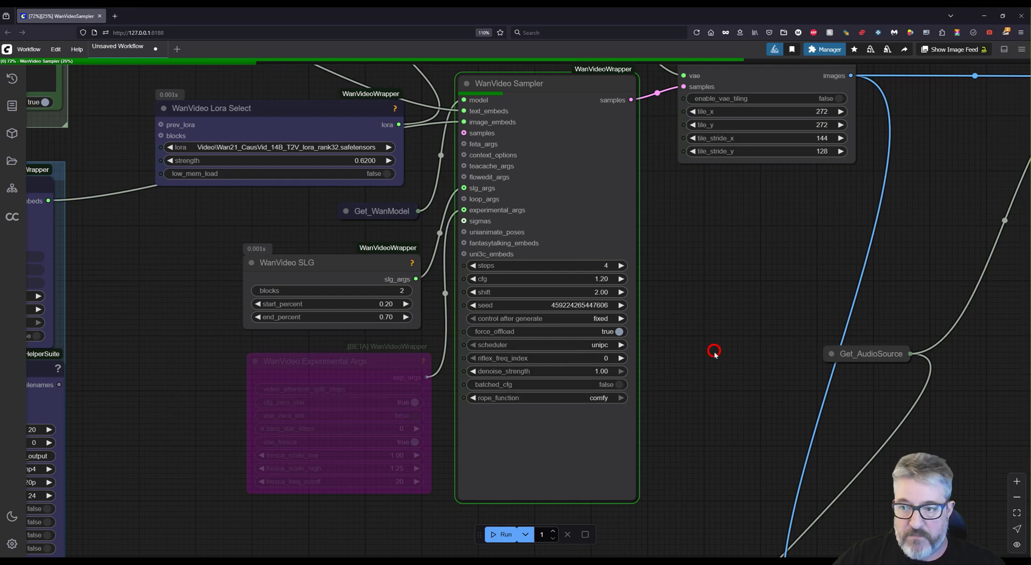
Step: Check the frame_rate setting of the Video Combine node that saves the final Matt_VACE_ video
{"action": "scroll", "coordinate": [715, 355], "scroll_direction": "down", "scroll_amount": 4}
{"action": "left_click_drag", "start_coordinate": [704, 311], "coordinate": [239, 271]}
{"action": "left_click", "coordinate": [638, 159]}
{"action": "scroll", "coordinate": [539, 169], "scroll_direction": "up", "scroll_amount": 9}
{"action": "scroll", "coordinate": [940, 205], "scroll_direction": "down", "scroll_amount": 3}
{"action": "left_click_drag", "start_coordinate": [1009, 209], "coordinate": [616, 189]}
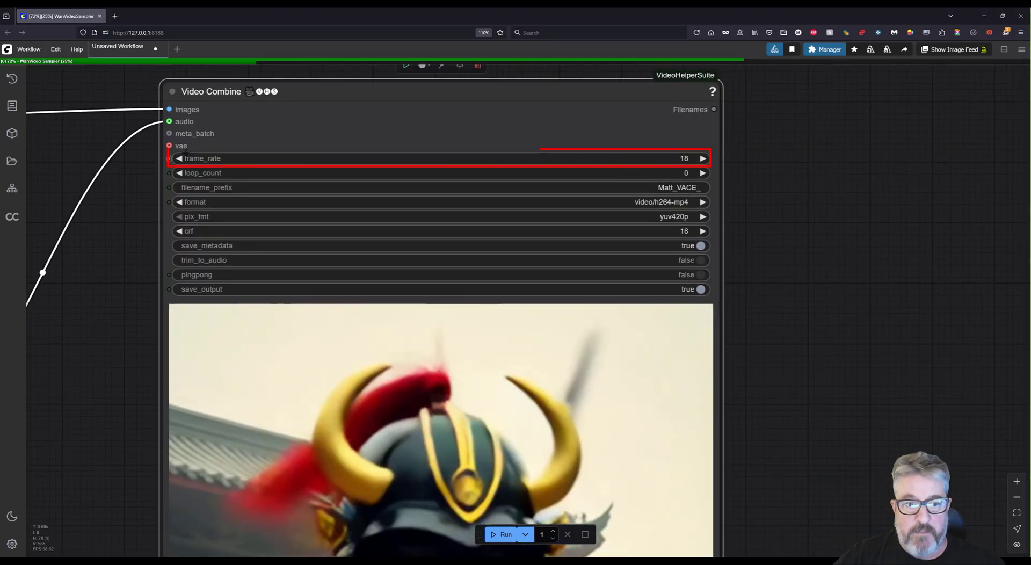
Step: Set force_rate to 18 in the Load Video node of the Input Video group
{"action": "scroll", "coordinate": [388, 258], "scroll_direction": "down", "scroll_amount": 3}
{"action": "left_click_drag", "start_coordinate": [134, 279], "coordinate": [848, 141]}
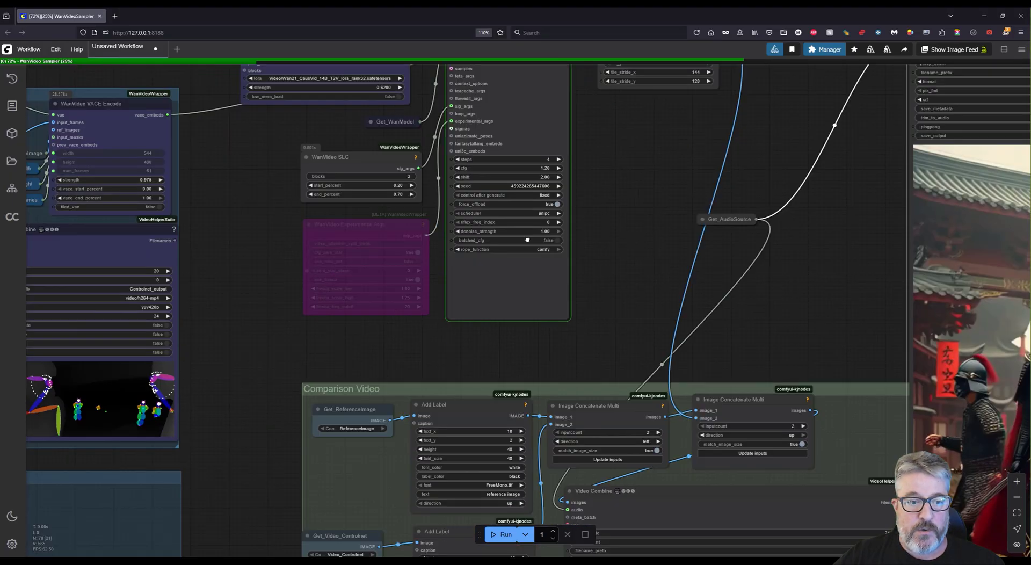
{"action": "left_click_drag", "start_coordinate": [134, 333], "coordinate": [902, 252]}
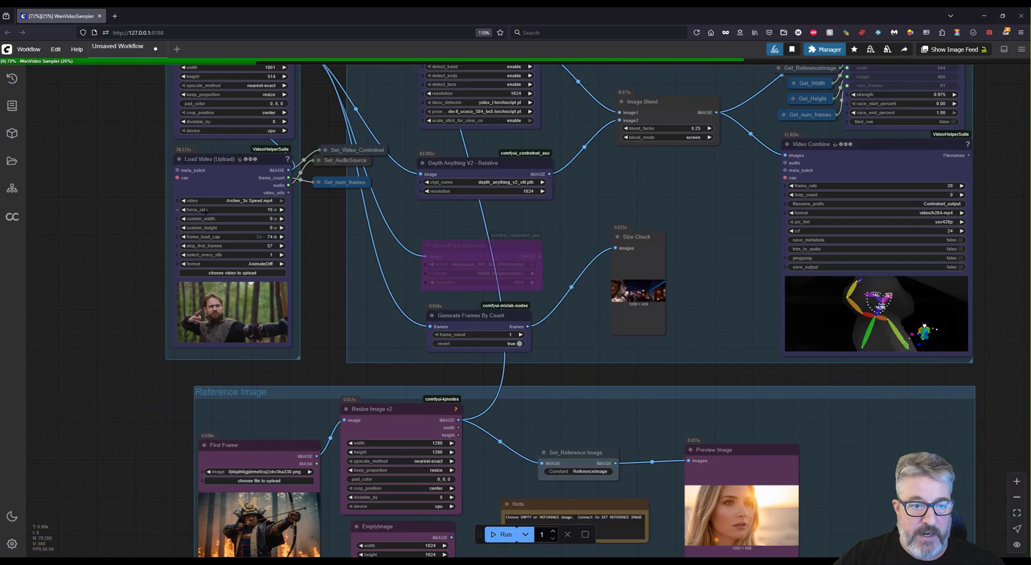
{"action": "left_click", "coordinate": [205, 209]}
{"action": "type", "text": "18"}
{"action": "key", "text": "Return"}
Step: Look over the Comparison Video group's label, image concatenation and Video Combine nodes
{"action": "left_click_drag", "start_coordinate": [758, 233], "coordinate": [80, 252]}
{"action": "left_click_drag", "start_coordinate": [773, 188], "coordinate": [588, 285]}
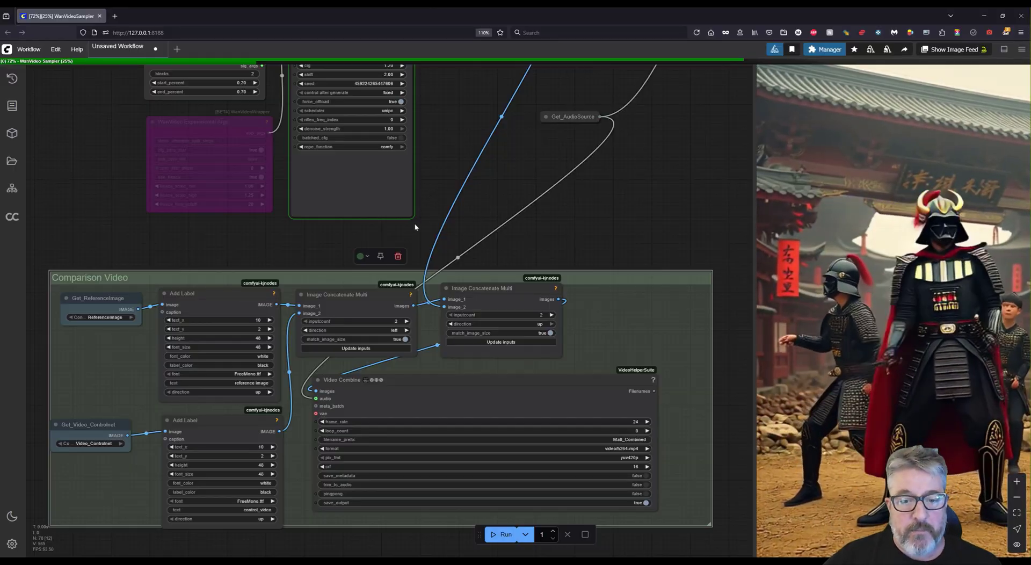
{"action": "scroll", "coordinate": [494, 205], "scroll_direction": "up", "scroll_amount": 8}
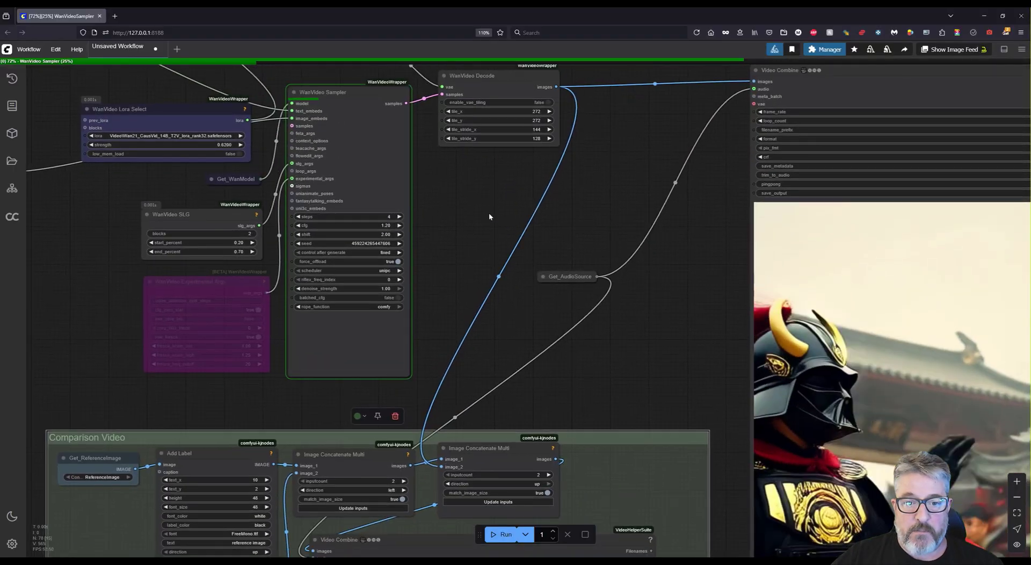
Step: Examine the start and end percent settings of the WanVideo SLG node and the bypassed WanVideo Experimental Args node
{"action": "left_click_drag", "start_coordinate": [437, 368], "coordinate": [797, 330]}
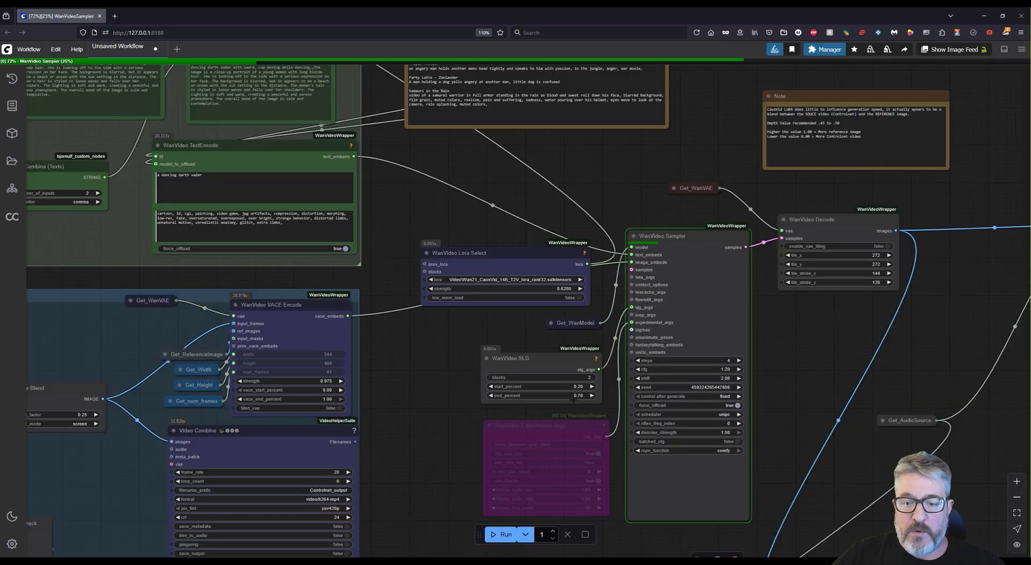
{"action": "scroll", "coordinate": [565, 401], "scroll_direction": "up", "scroll_amount": 5}
{"action": "left_click_drag", "start_coordinate": [566, 336], "coordinate": [569, 329]}
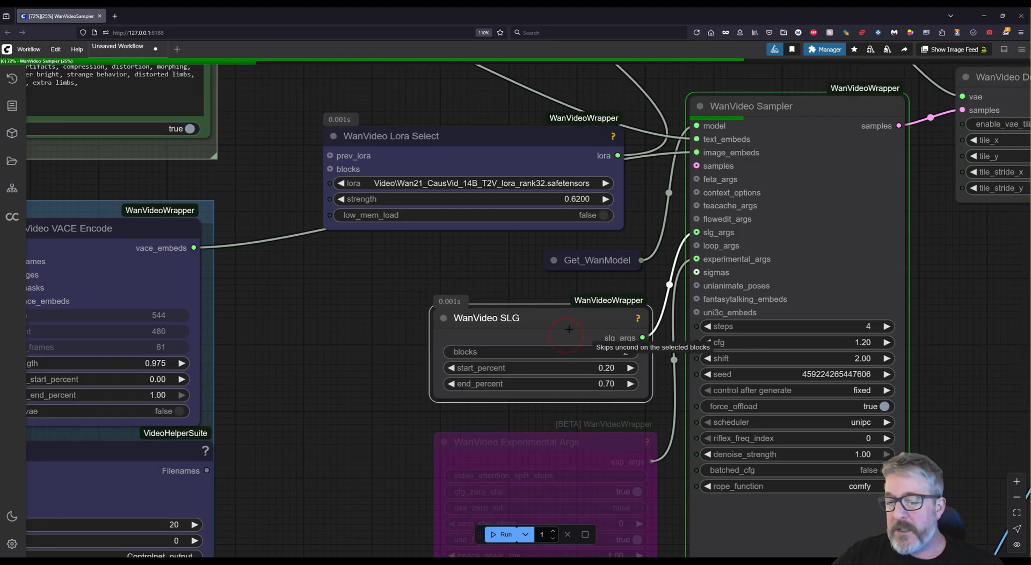
{"action": "left_click", "coordinate": [451, 243]}
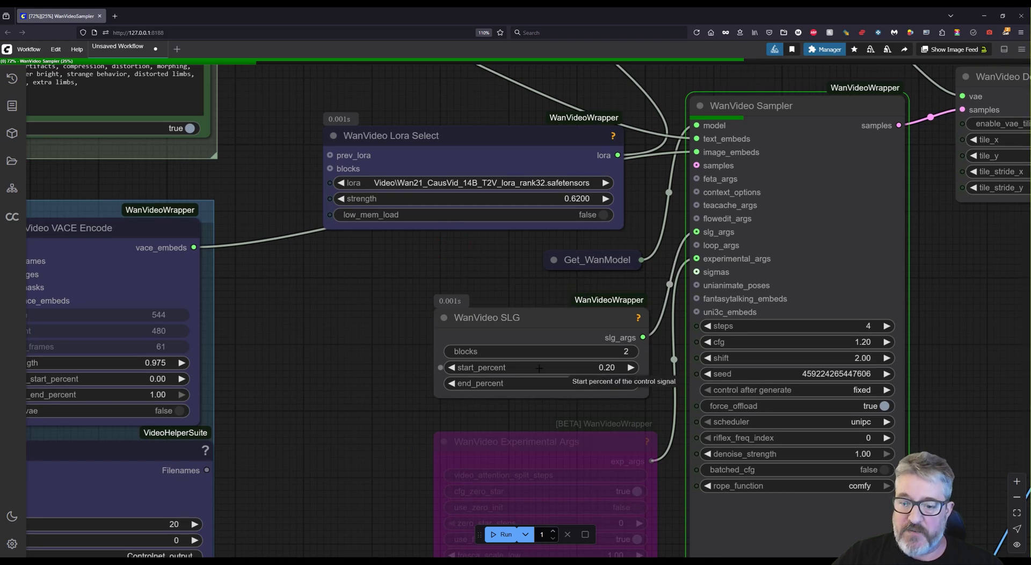
{"action": "left_click_drag", "start_coordinate": [546, 410], "coordinate": [544, 285]}
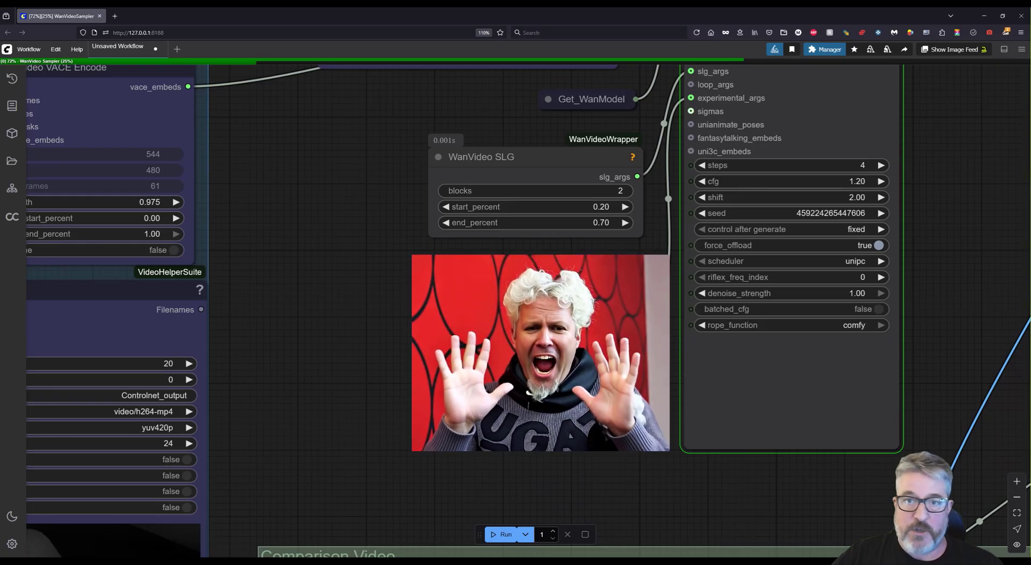
{"action": "left_click", "coordinate": [540, 279]}
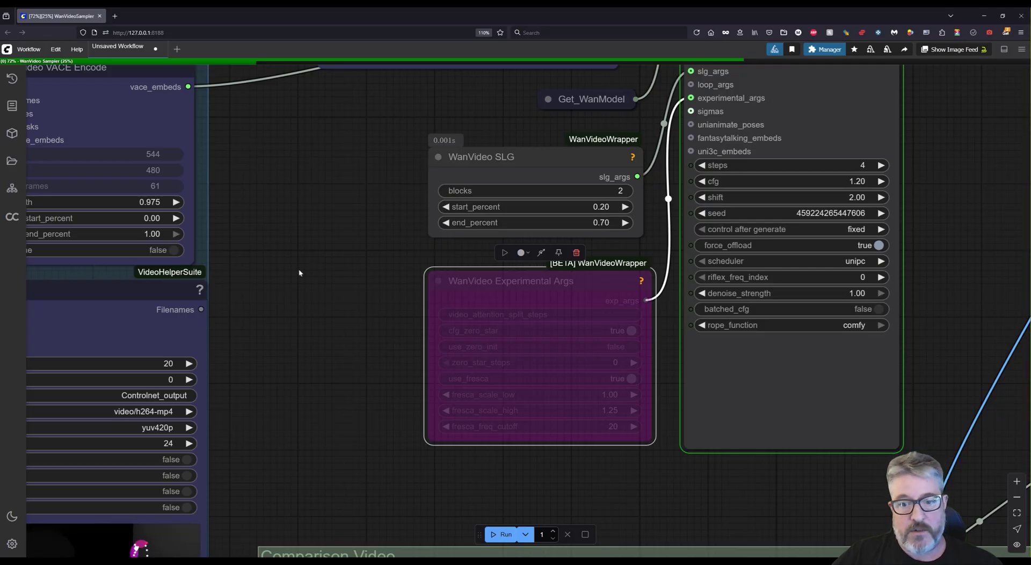
Step: Set detect_face to disable in the DWPose Estimator node of the Controlnet Choice group
{"action": "left_click_drag", "start_coordinate": [300, 274], "coordinate": [503, 324]}
{"action": "scroll", "coordinate": [502, 324], "scroll_direction": "down", "scroll_amount": 2}
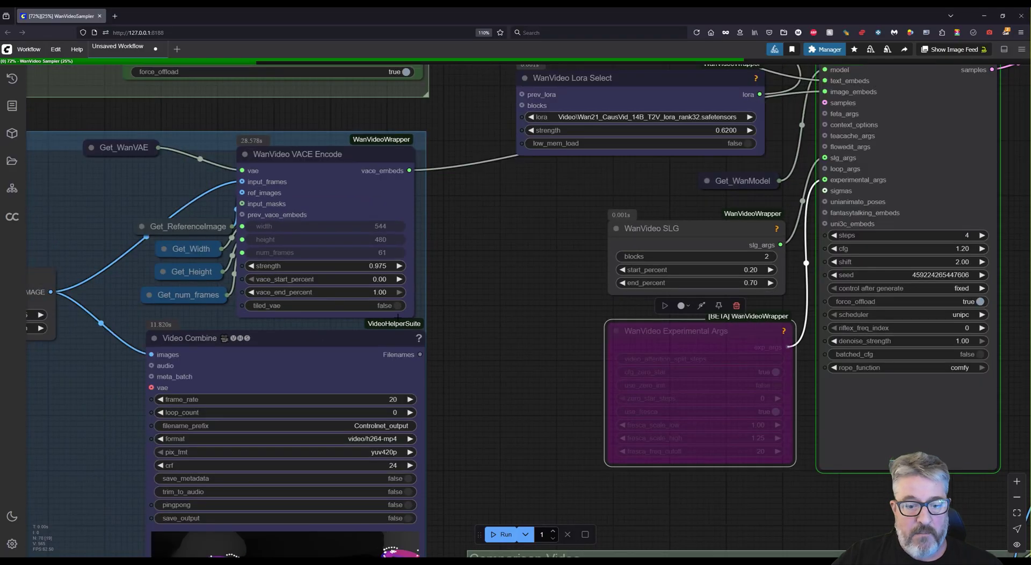
{"action": "left_click_drag", "start_coordinate": [333, 475], "coordinate": [841, 376]}
{"action": "scroll", "coordinate": [841, 376], "scroll_direction": "down", "scroll_amount": 1}
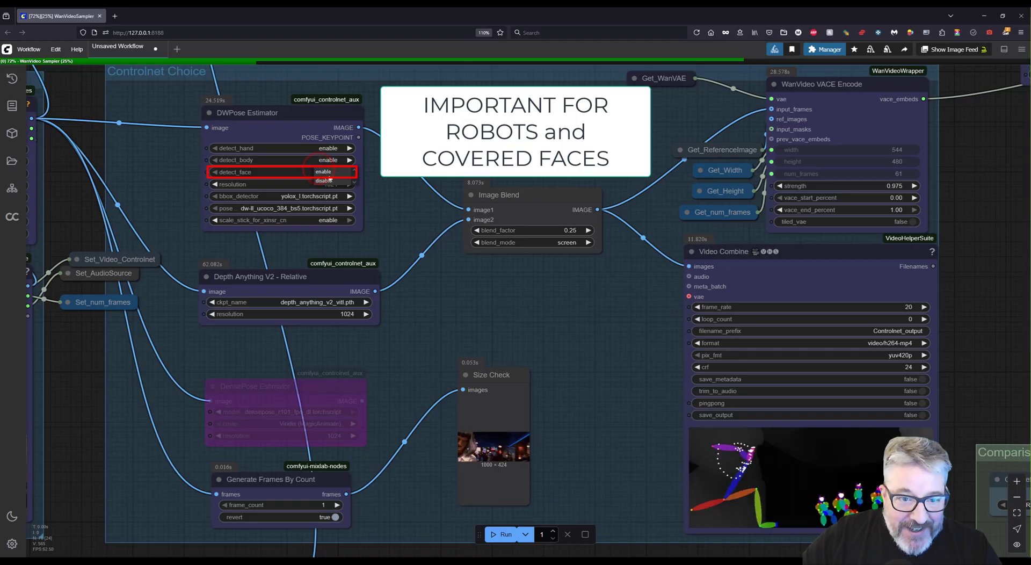
{"action": "left_click", "coordinate": [327, 181]}
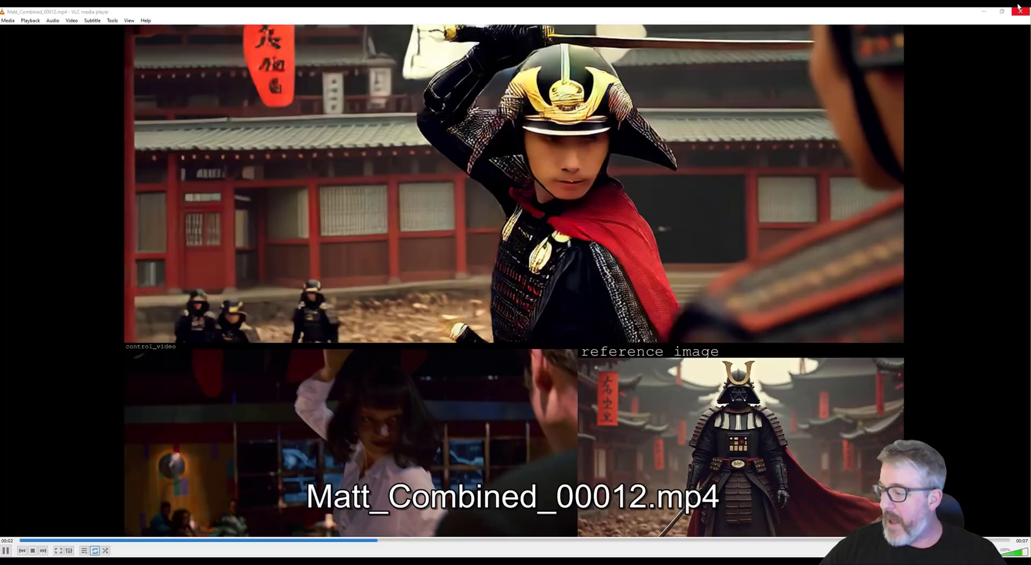
Step: Close the Matt_Combined example video and image, and check the detect_face setting in the DWPose Estimator node
{"action": "left_click", "coordinate": [1019, 7]}
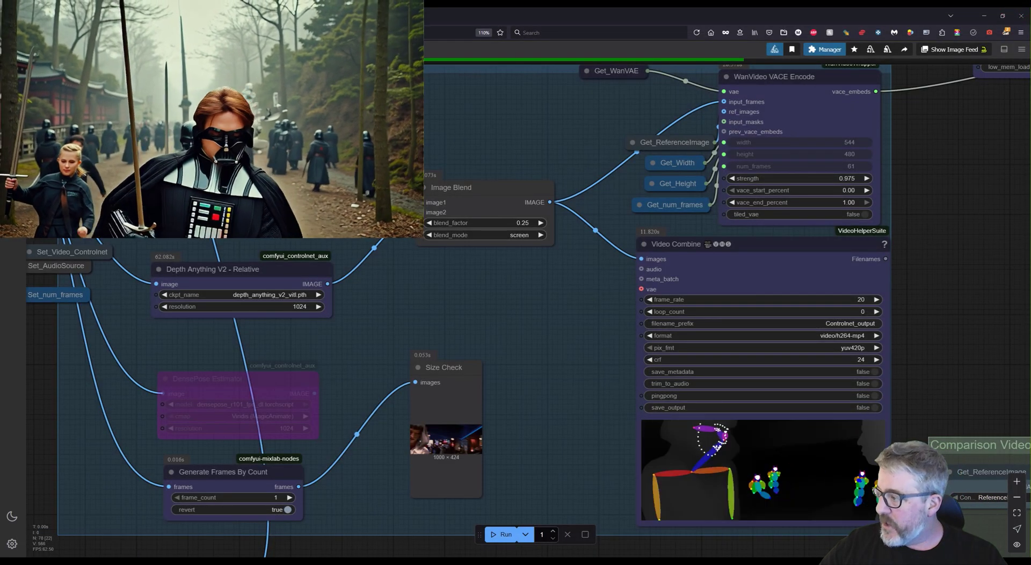
{"action": "left_click_drag", "start_coordinate": [453, 344], "coordinate": [604, 445]}
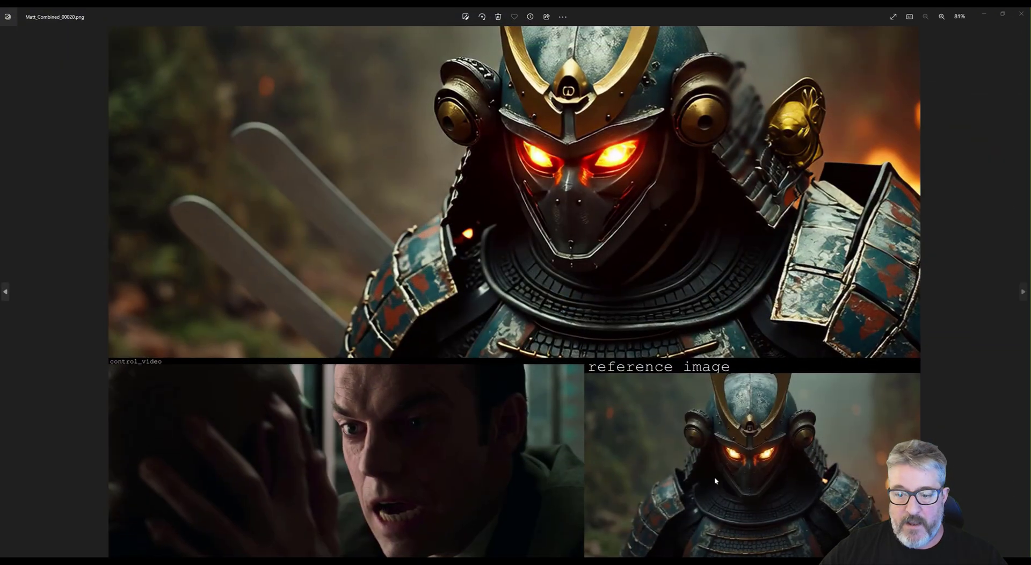
{"action": "left_click", "coordinate": [1022, 11]}
{"action": "scroll", "coordinate": [449, 276], "scroll_direction": "up", "scroll_amount": 5}
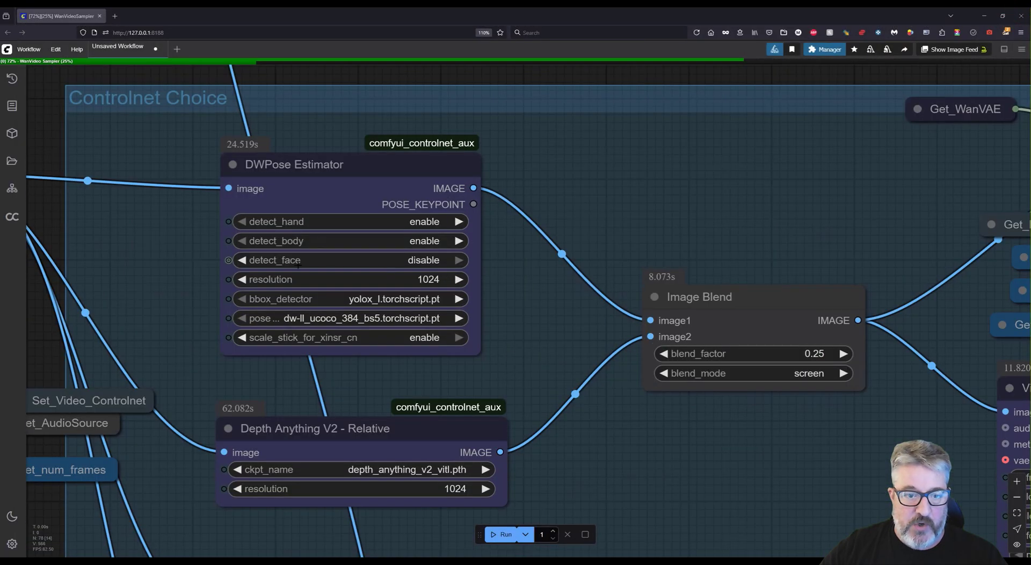